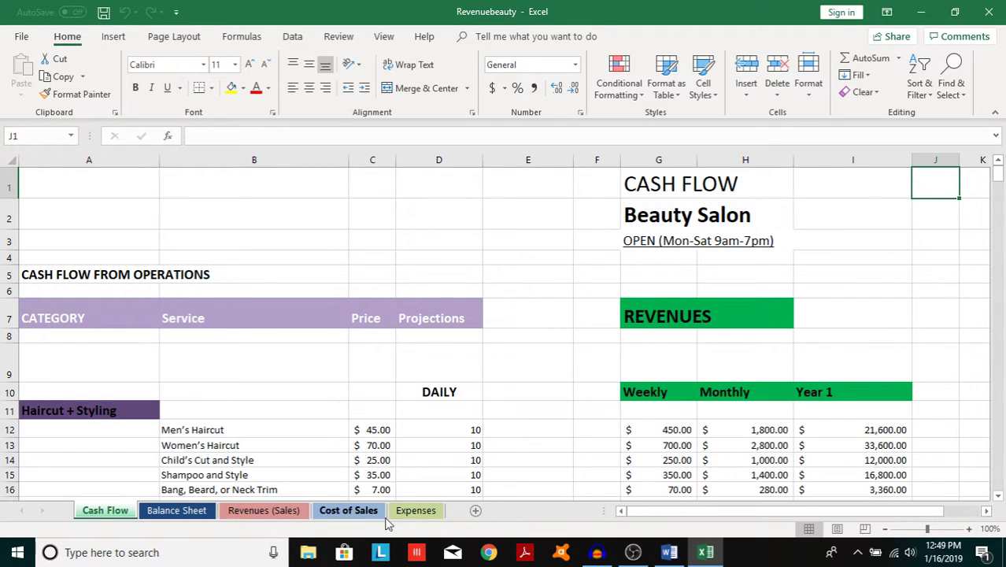
Look over the Revenues (Sales), Cost of Sales and Expenses sheets, and return to the Cash Flow sheet.
click(260, 511)
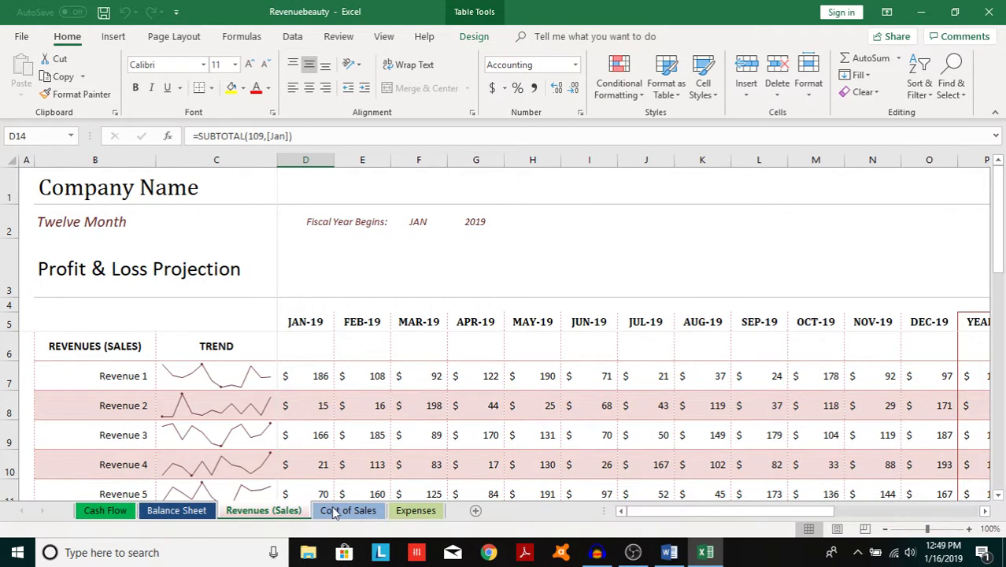
click(347, 515)
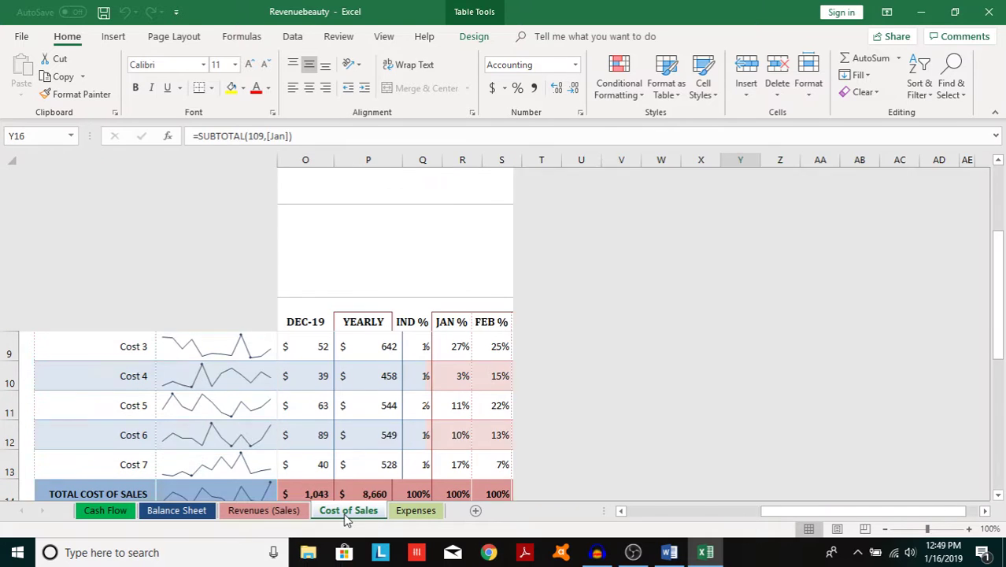
click(415, 516)
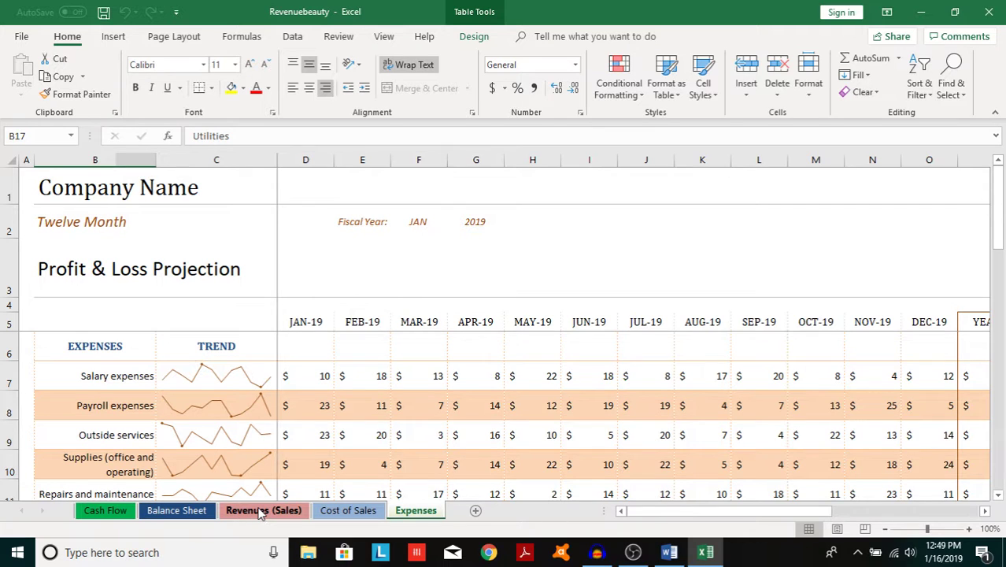
click(96, 513)
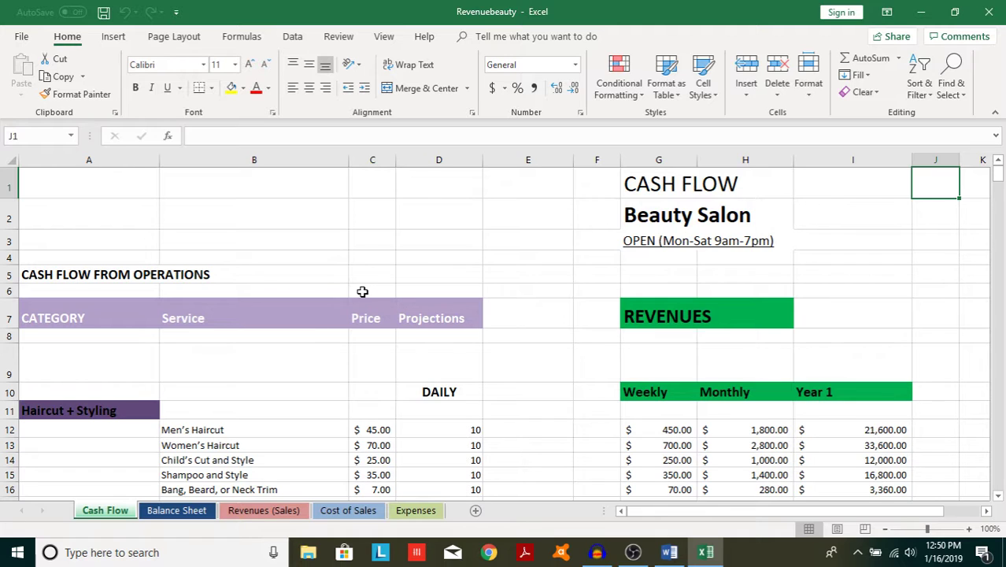
Set the Men's Haircut price in cell C12 to 9.
click(379, 431)
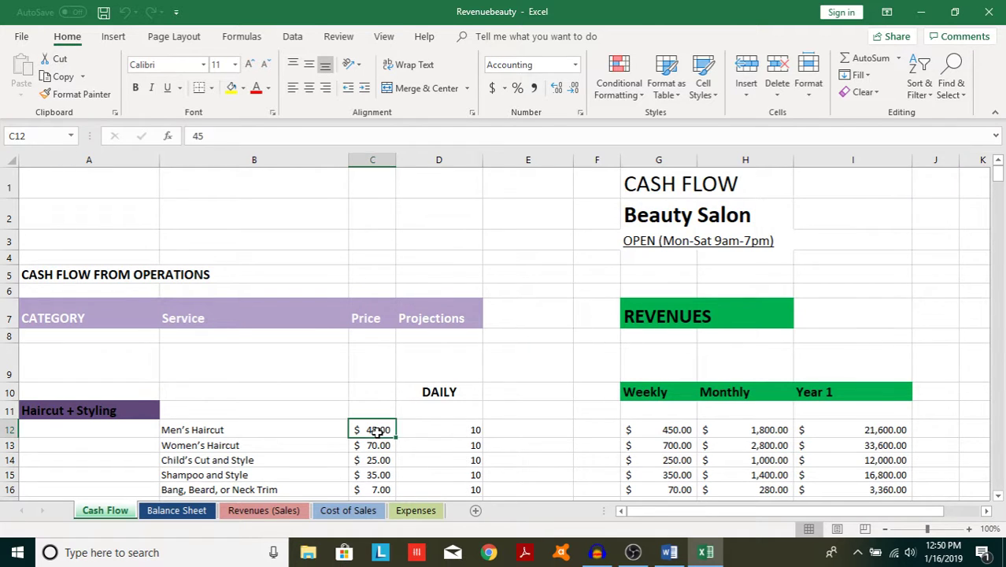
click(214, 136)
drag(213, 135, 188, 135)
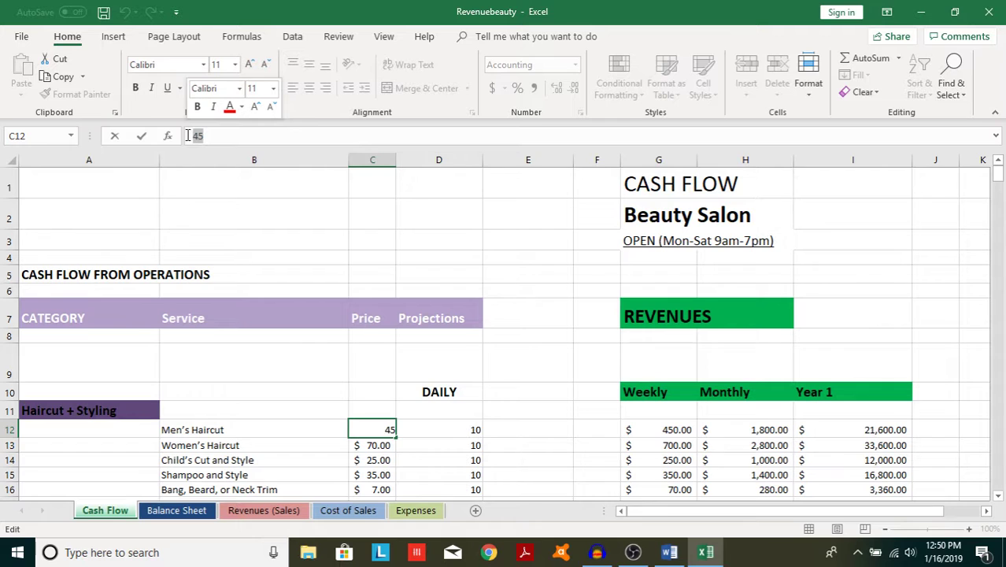
text(9)
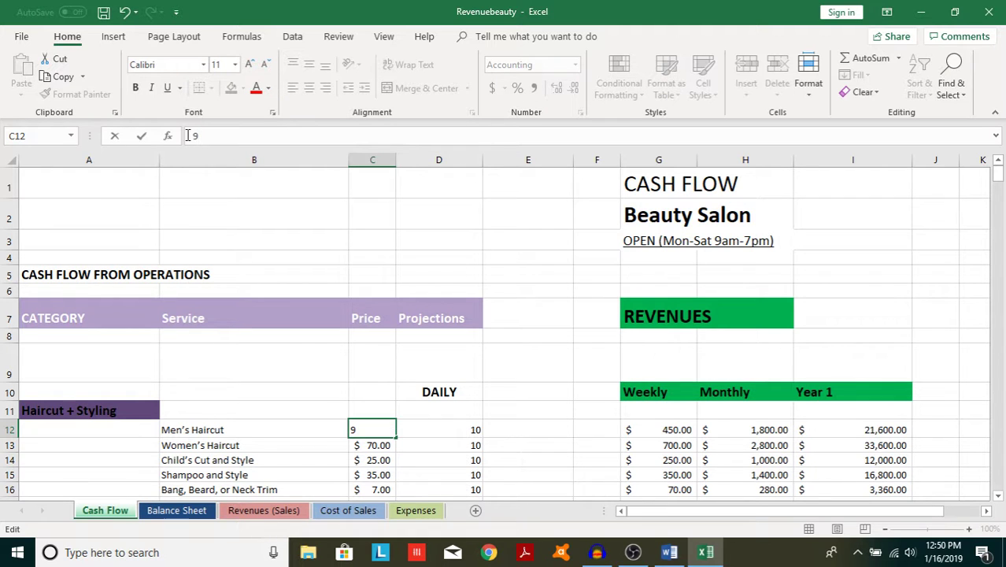
key(Return)
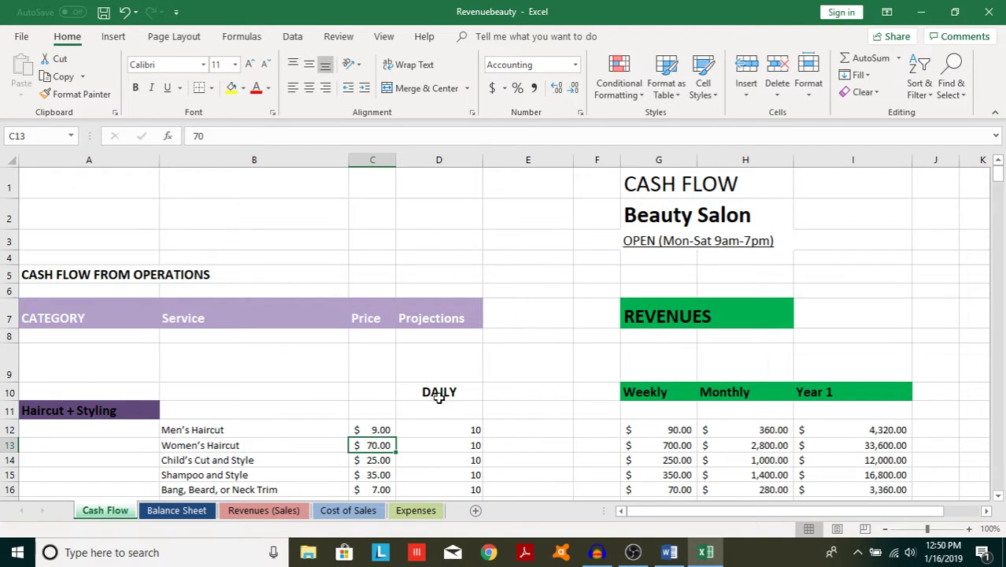
Set the daily projection for Men's Haircut in cell D12 to 50.
click(475, 432)
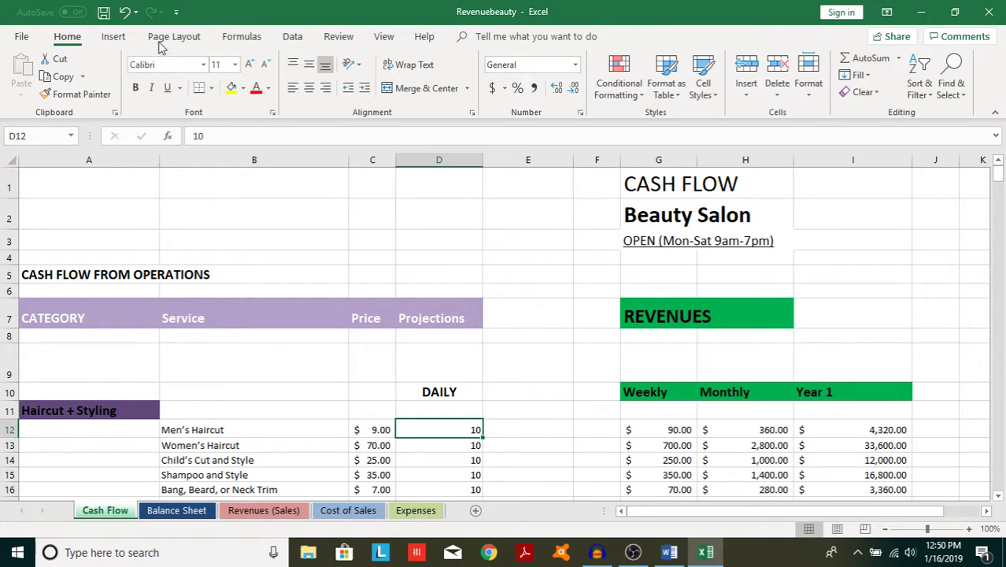
double_click(194, 136)
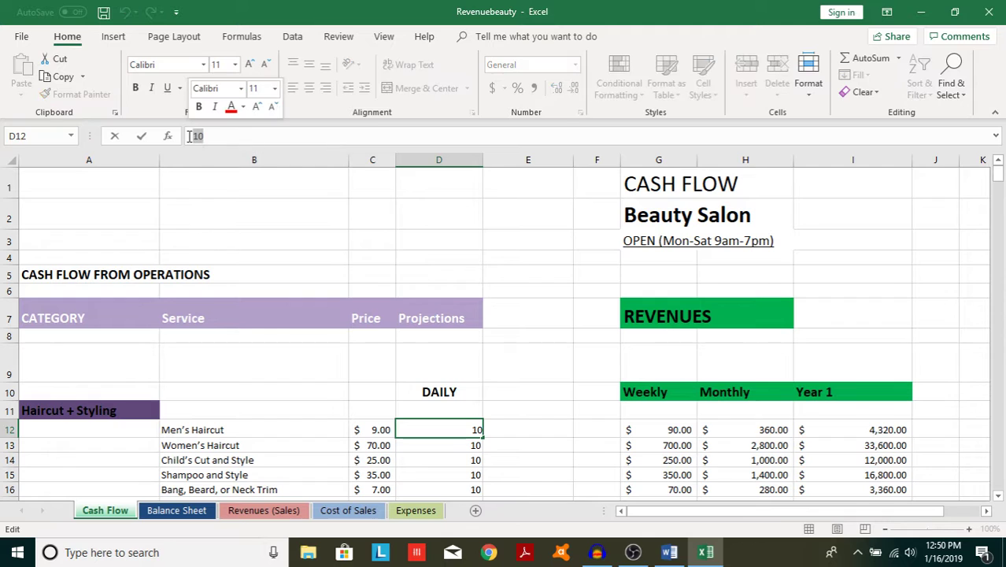
text(50)
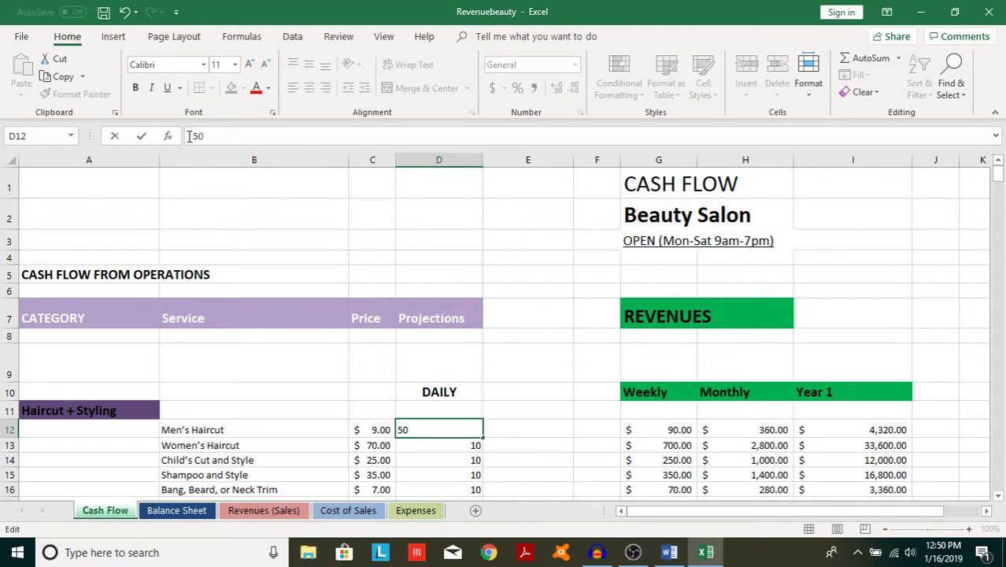
key(Return)
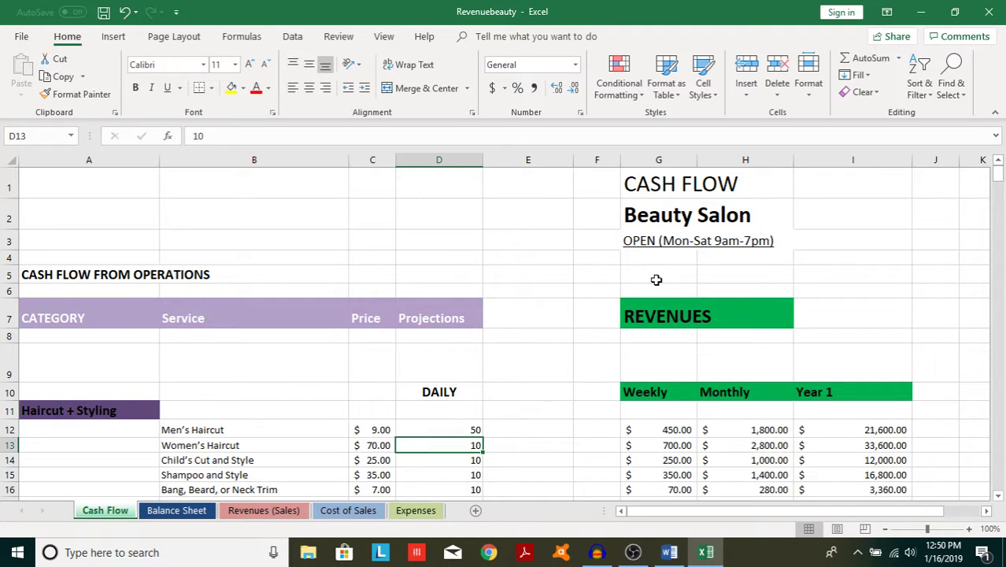
Examine the salon service categories, prices and projected revenues on the Cash Flow sheet, including the operations total.
scroll(538, 347, down, 16)
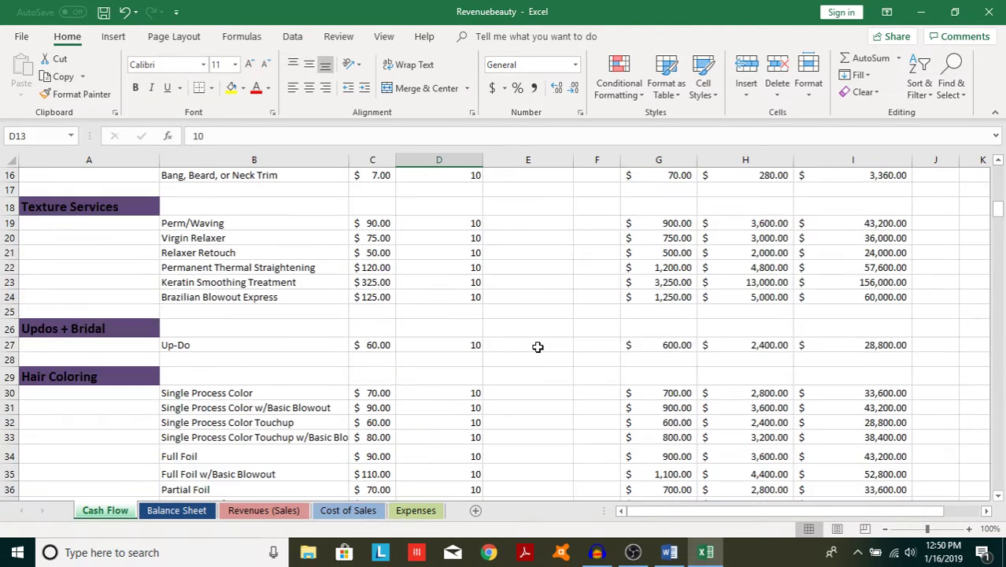
scroll(537, 347, down, 20)
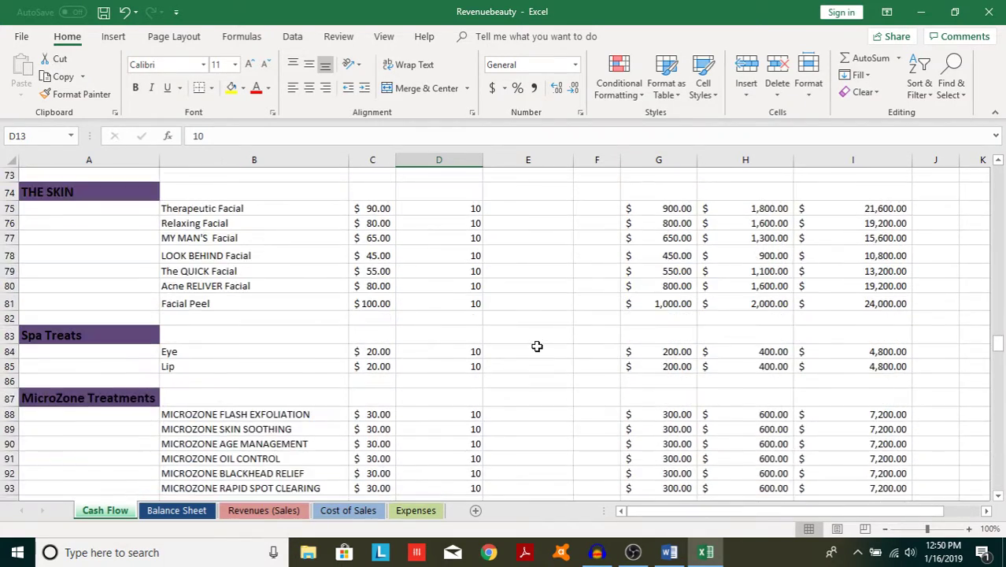
scroll(536, 346, down, 1)
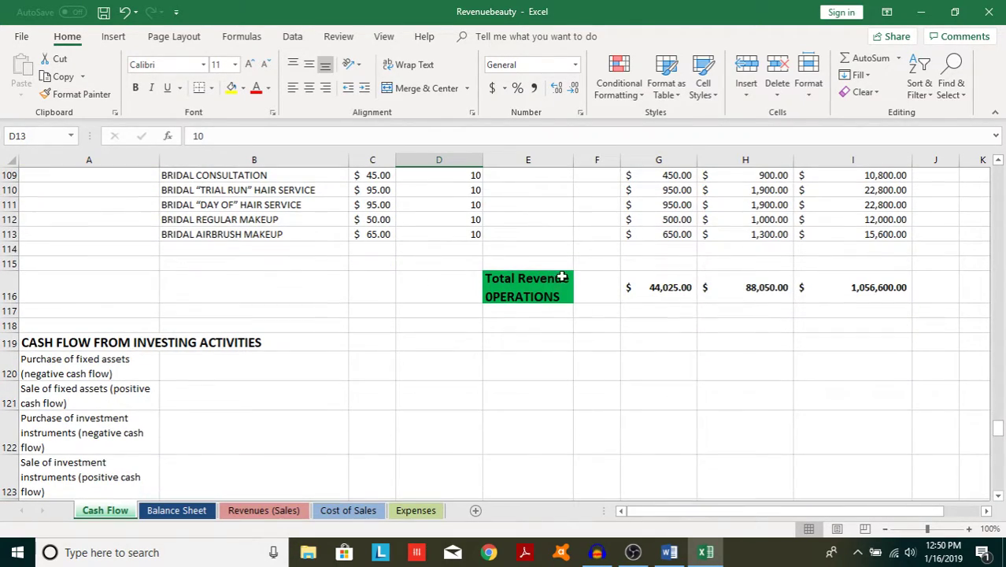
scroll(334, 285, up, 13)
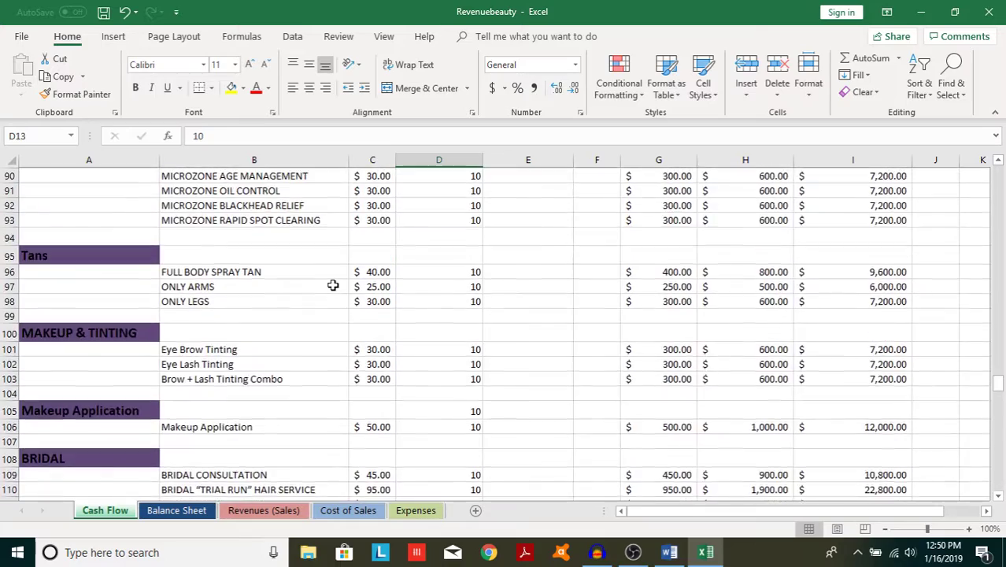
scroll(332, 285, up, 1)
scroll(331, 284, down, 14)
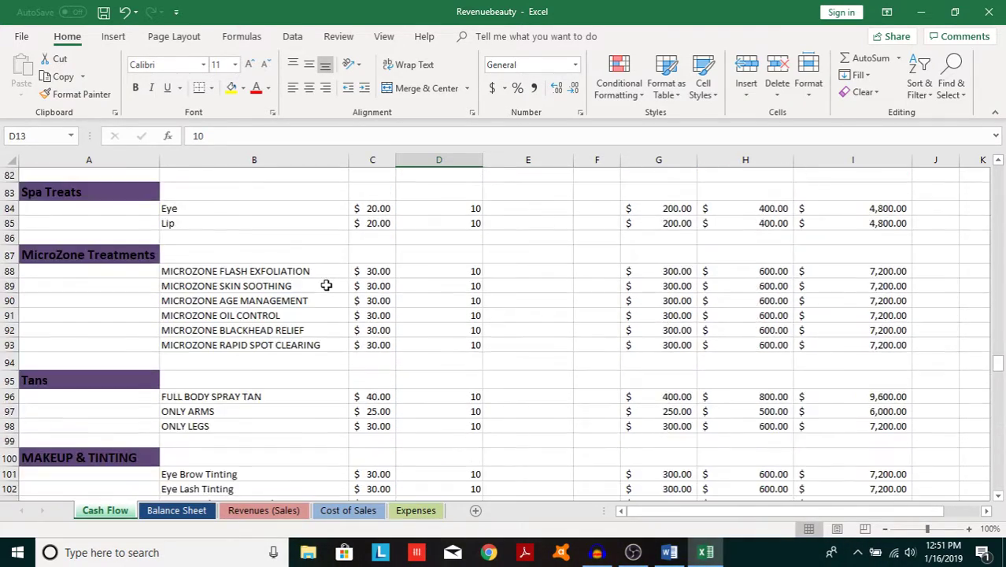
scroll(326, 285, up, 14)
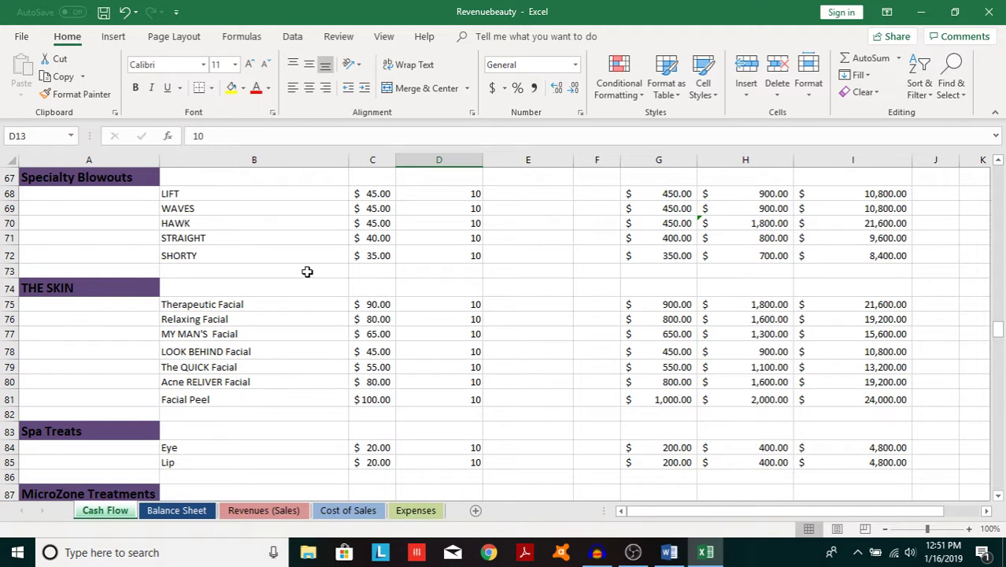
scroll(258, 247, up, 10)
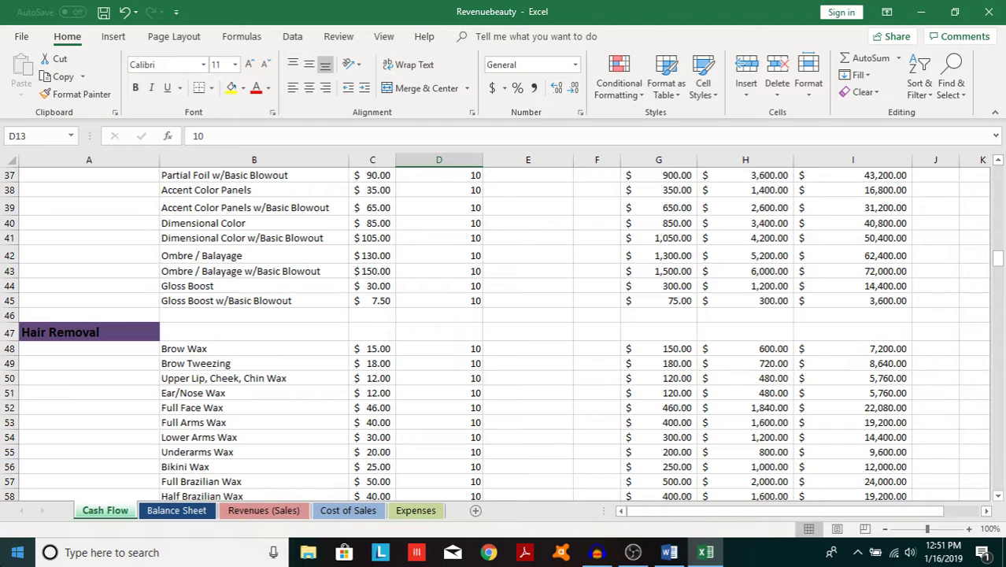
scroll(31, 491, up, 12)
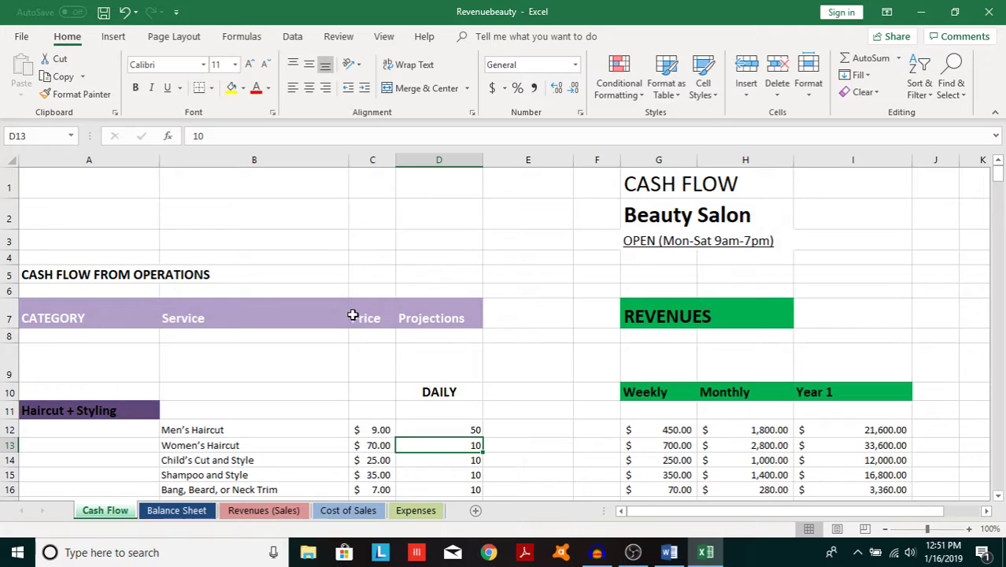
Examine the line items under cash flow from investing activities and cash flow from financing activities.
scroll(238, 349, down, 16)
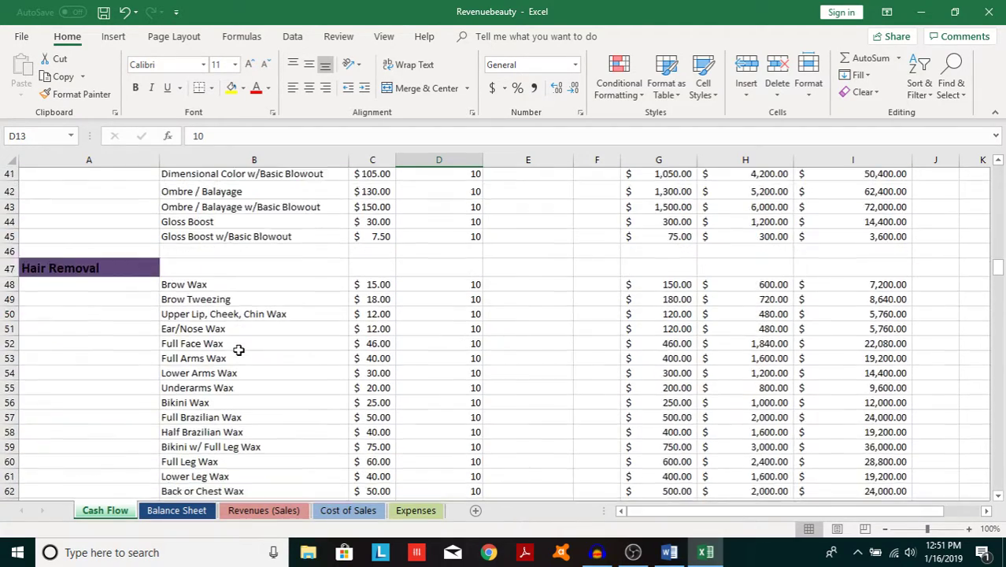
scroll(238, 349, down, 20)
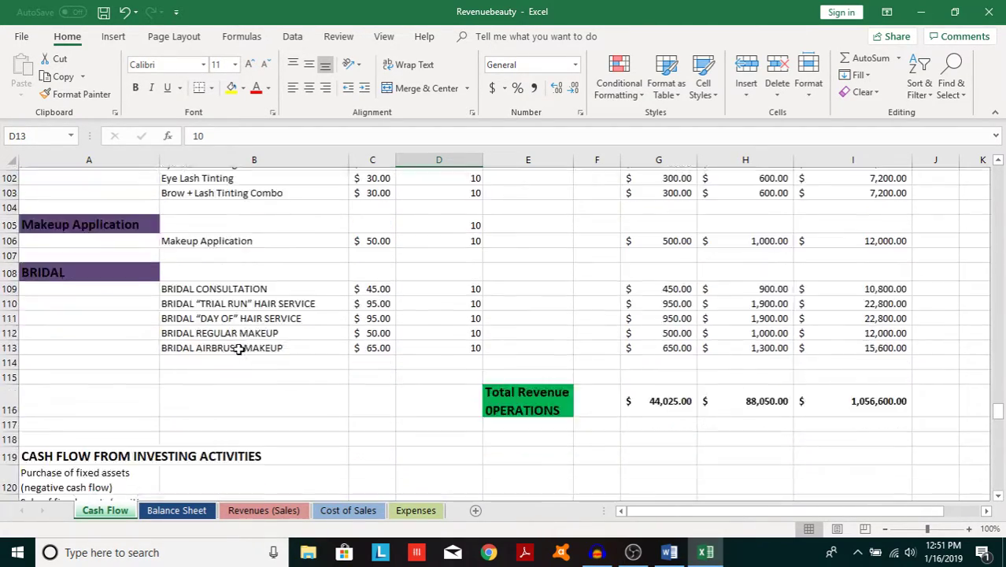
scroll(238, 350, down, 1)
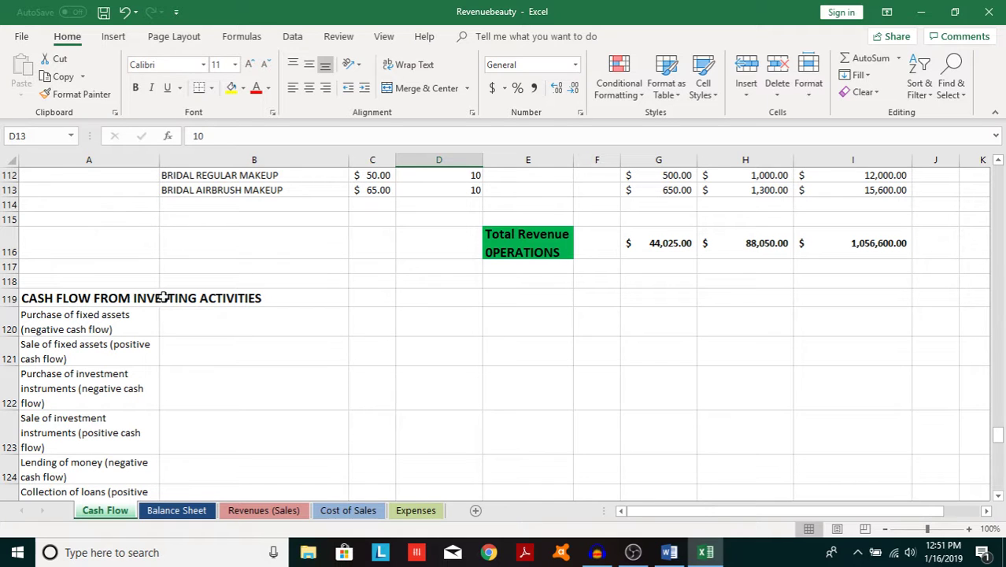
scroll(242, 326, down, 1)
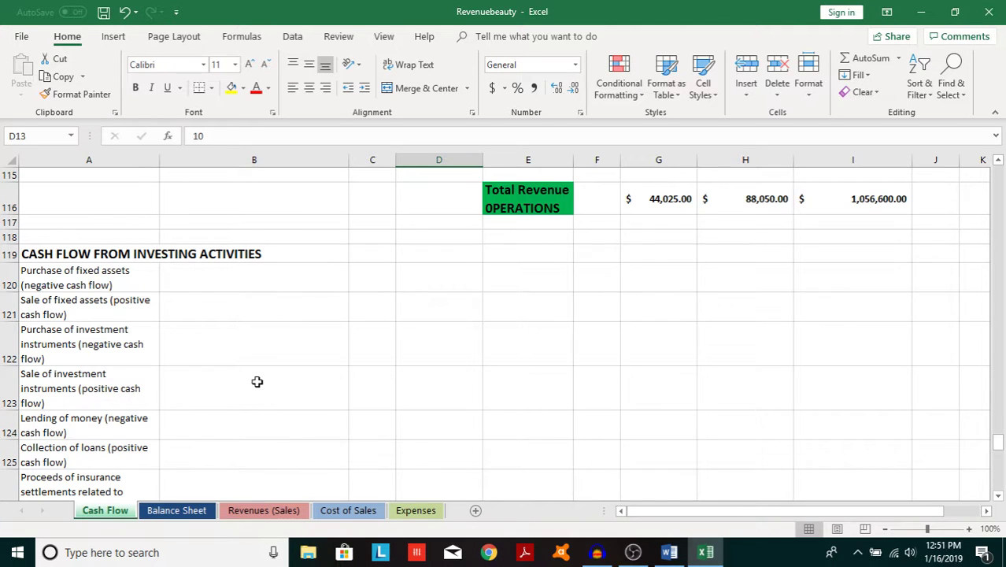
scroll(256, 381, down, 2)
scroll(256, 381, up, 2)
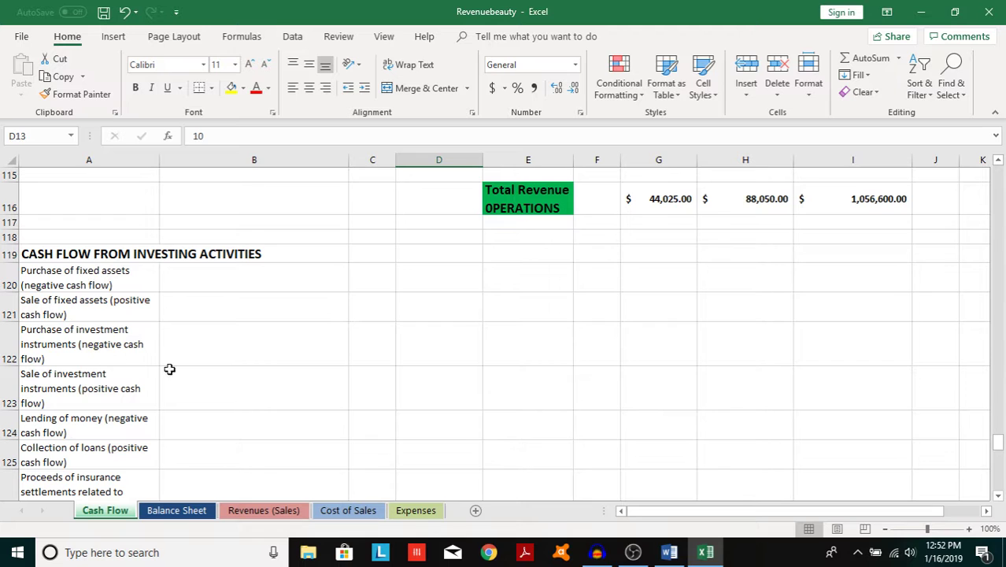
scroll(107, 296, down, 3)
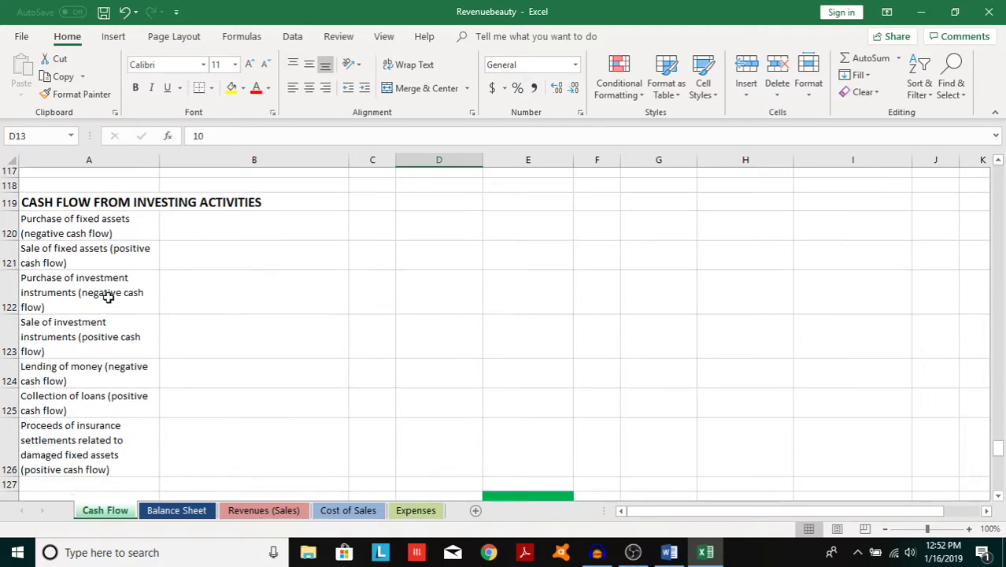
scroll(108, 299, down, 2)
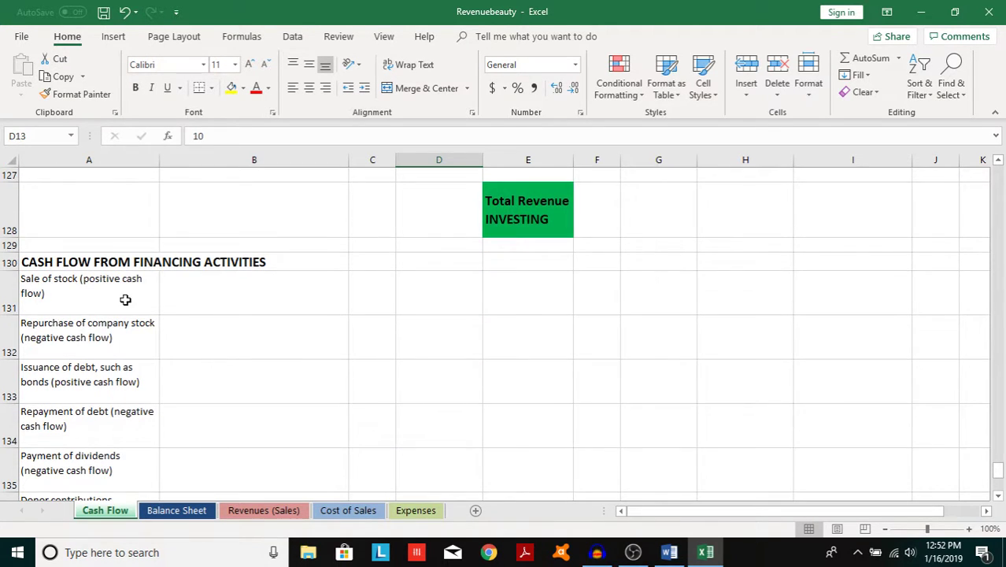
scroll(124, 301, down, 1)
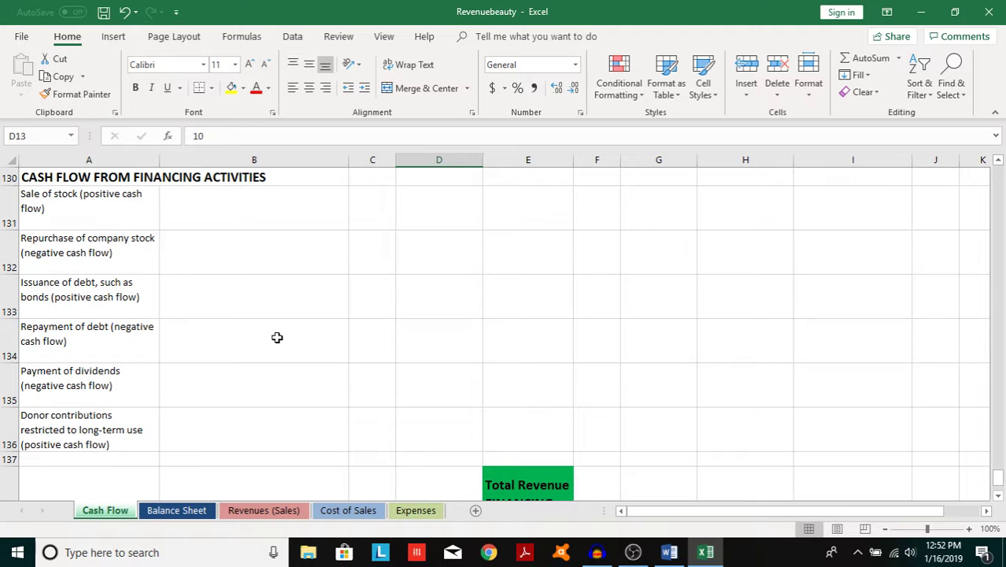
Review the operations services from the top of the Cash Flow sheet again, down to the investing activities items.
scroll(277, 337, up, 11)
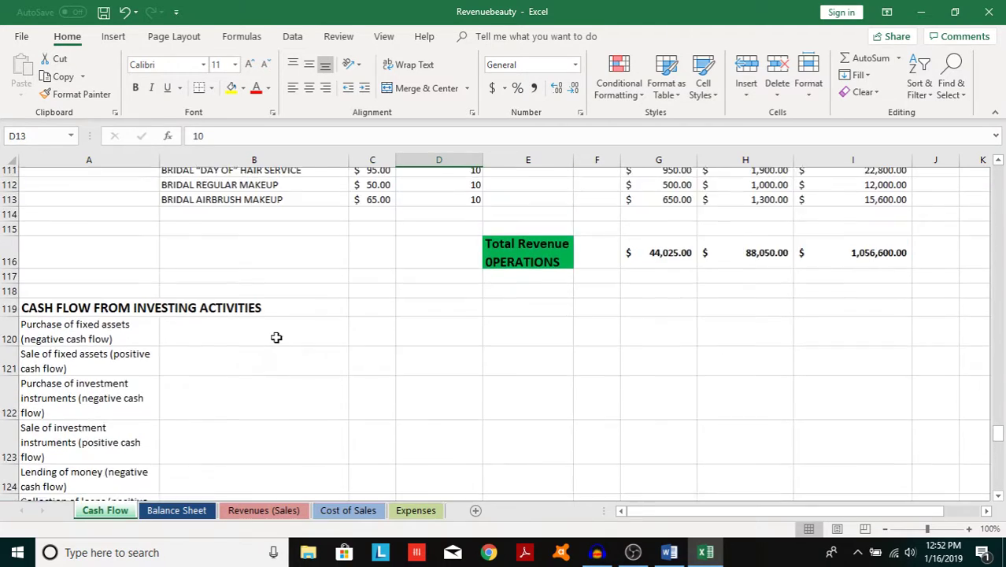
scroll(276, 337, up, 20)
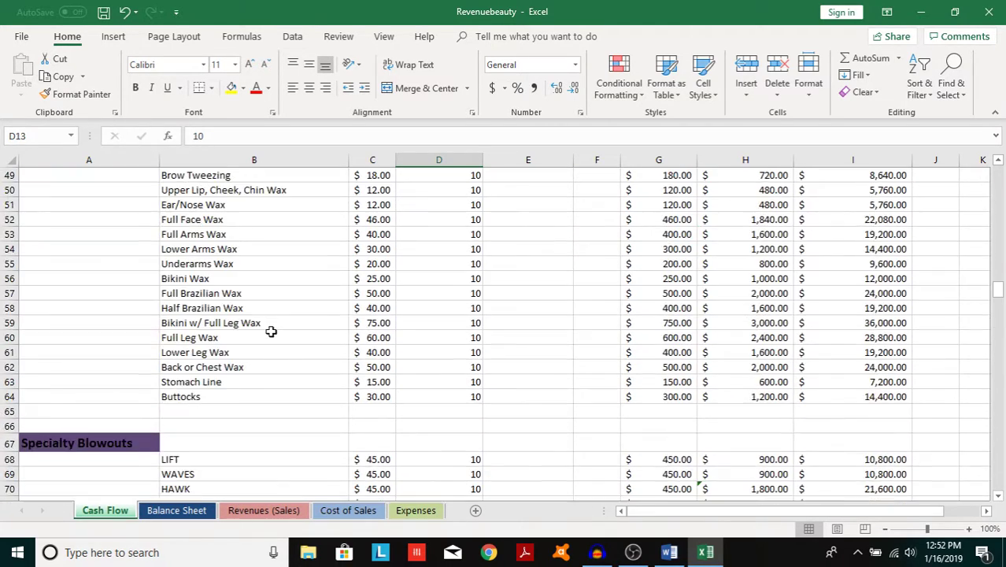
scroll(268, 332, up, 10)
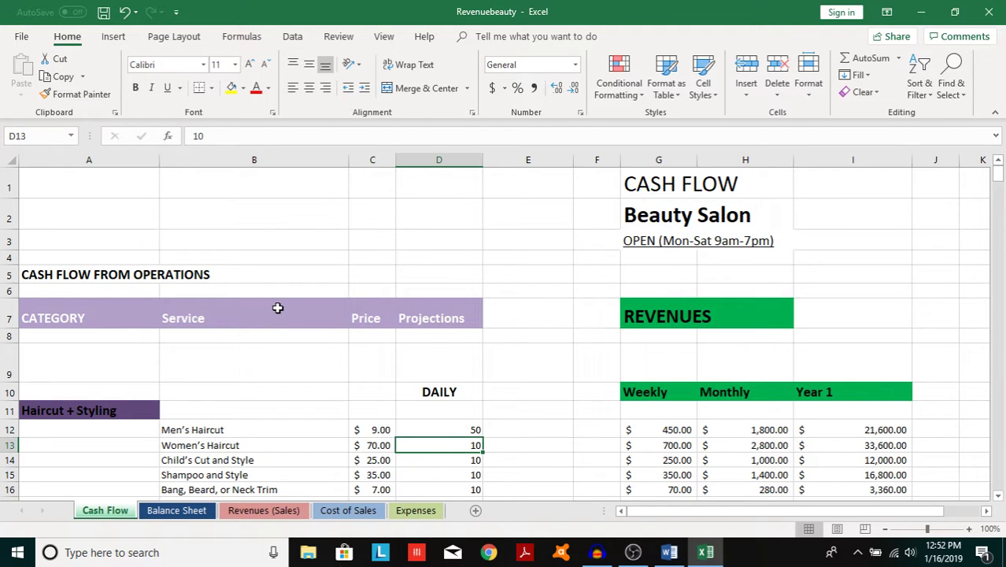
scroll(278, 307, down, 3)
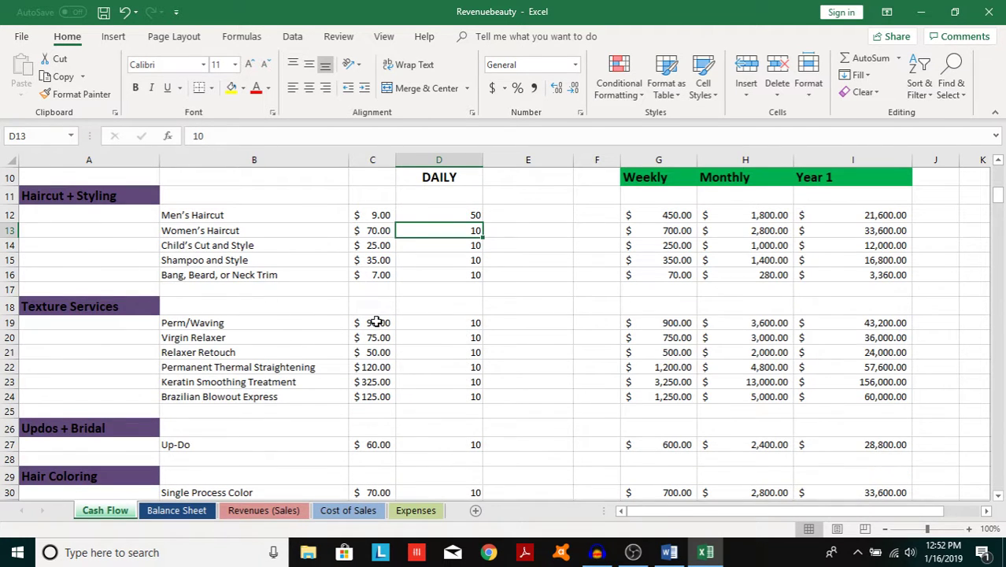
scroll(376, 322, down, 19)
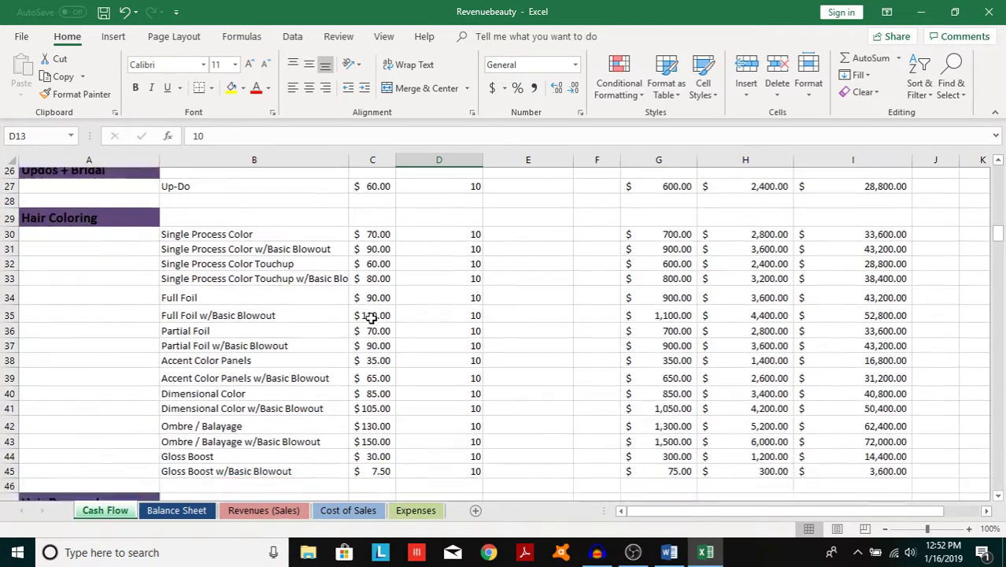
scroll(358, 319, down, 16)
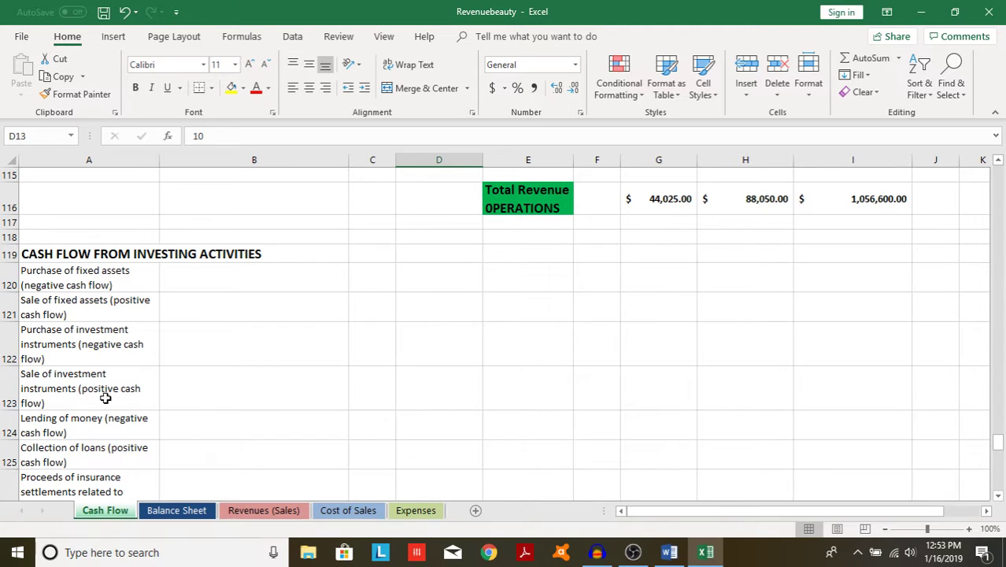
scroll(100, 400, down, 1)
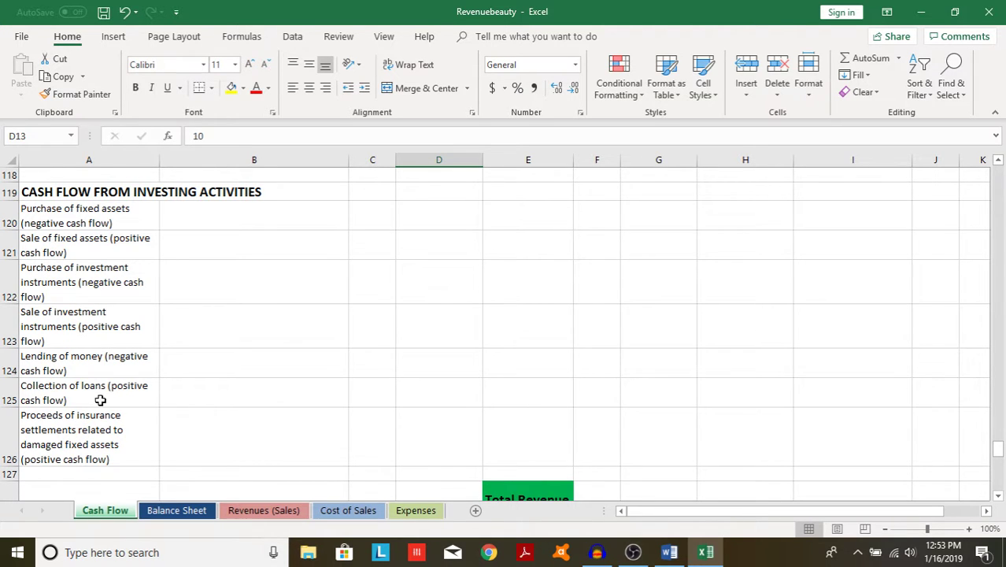
Read the remaining investing activities items and the financing activities items, from sale of stock to donor contributions.
scroll(95, 399, down, 1)
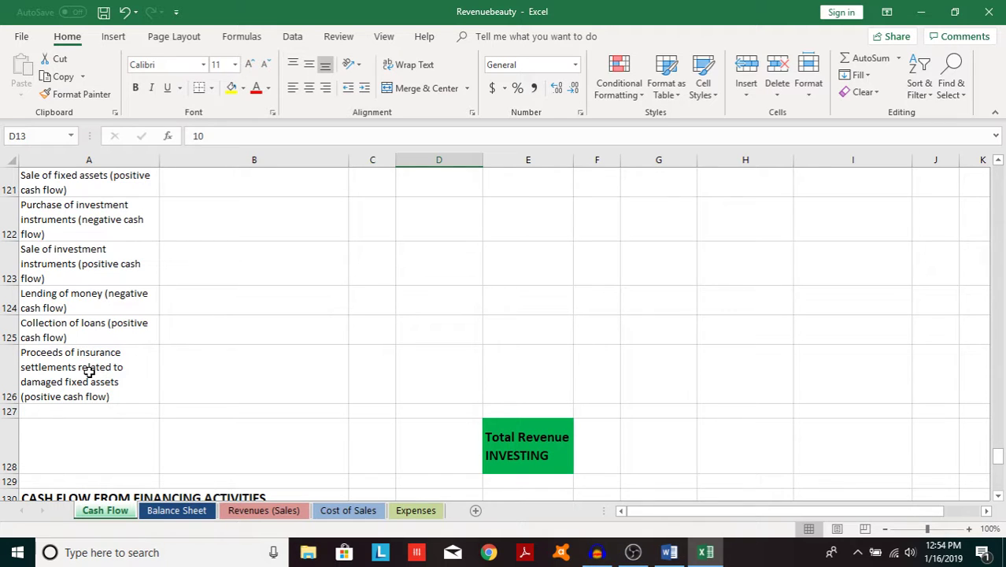
scroll(82, 373, down, 1)
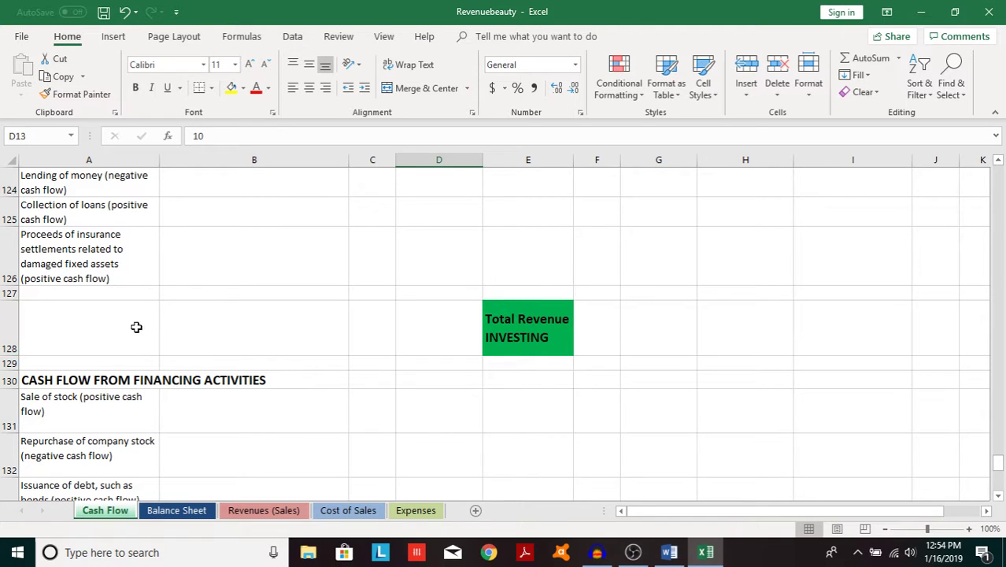
scroll(179, 445, down, 2)
scroll(189, 418, up, 1)
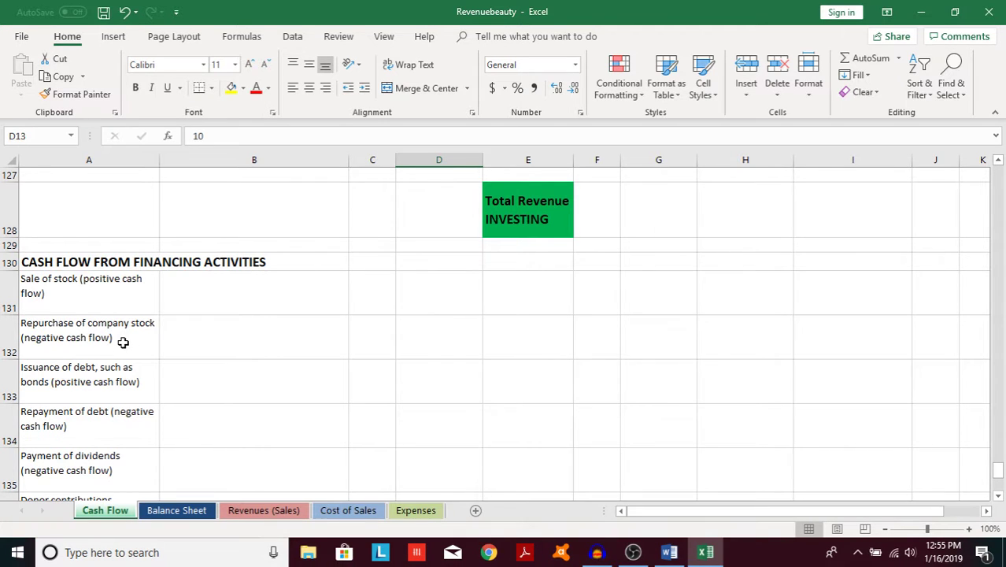
scroll(123, 342, down, 1)
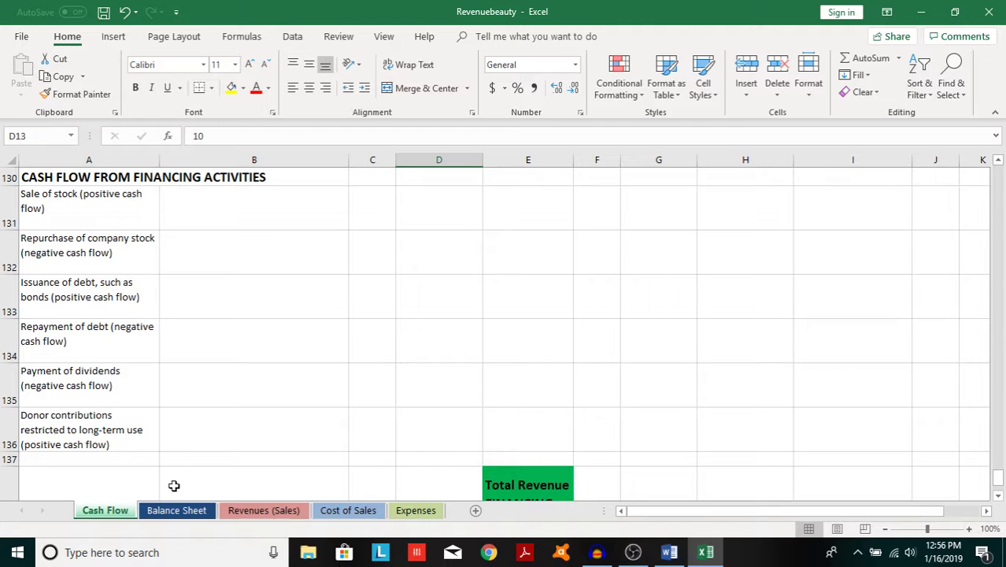
Open the Balance Sheet and survey its sections from current assets down to the final Balance row.
click(180, 512)
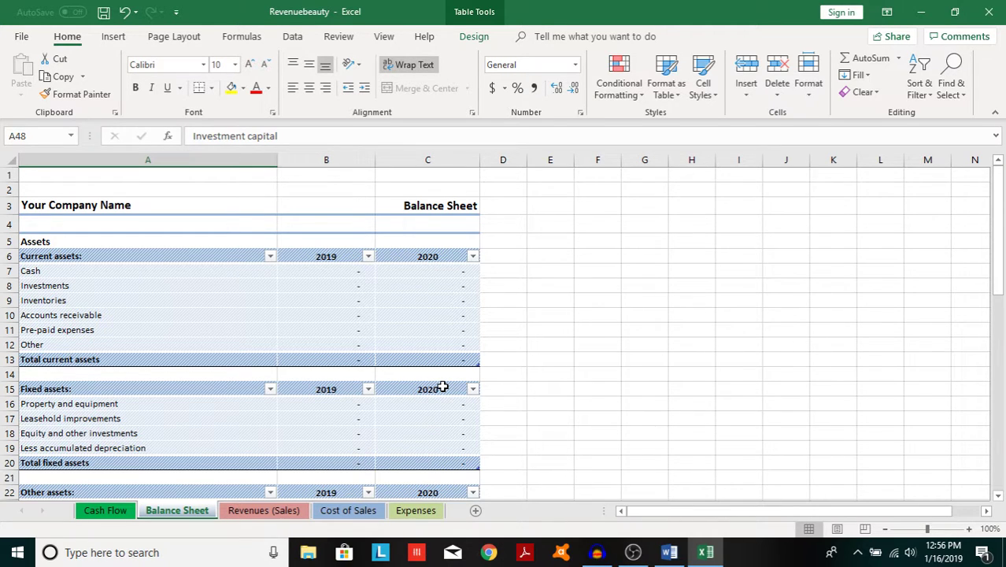
scroll(441, 386, down, 6)
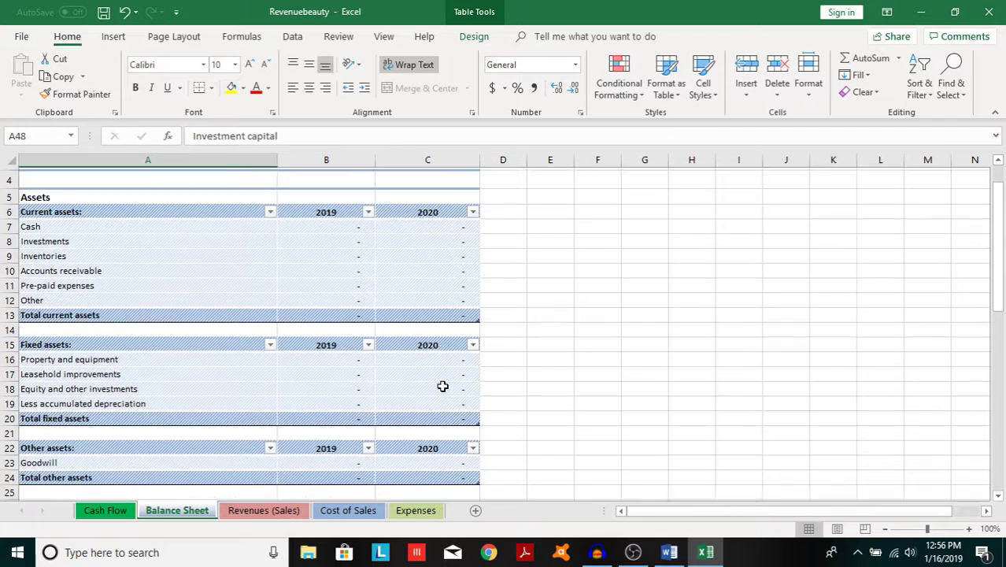
scroll(442, 386, down, 2)
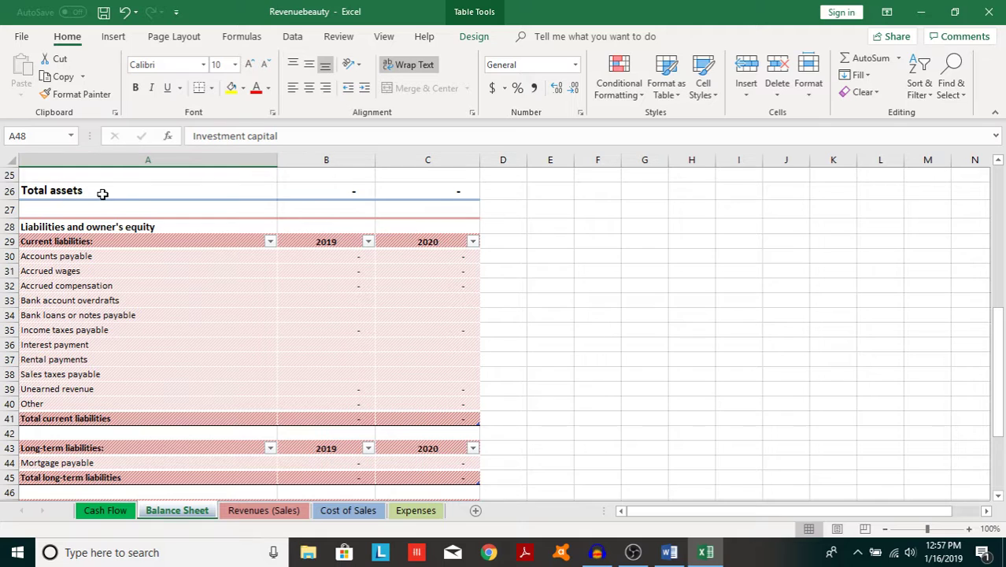
scroll(71, 356, down, 4)
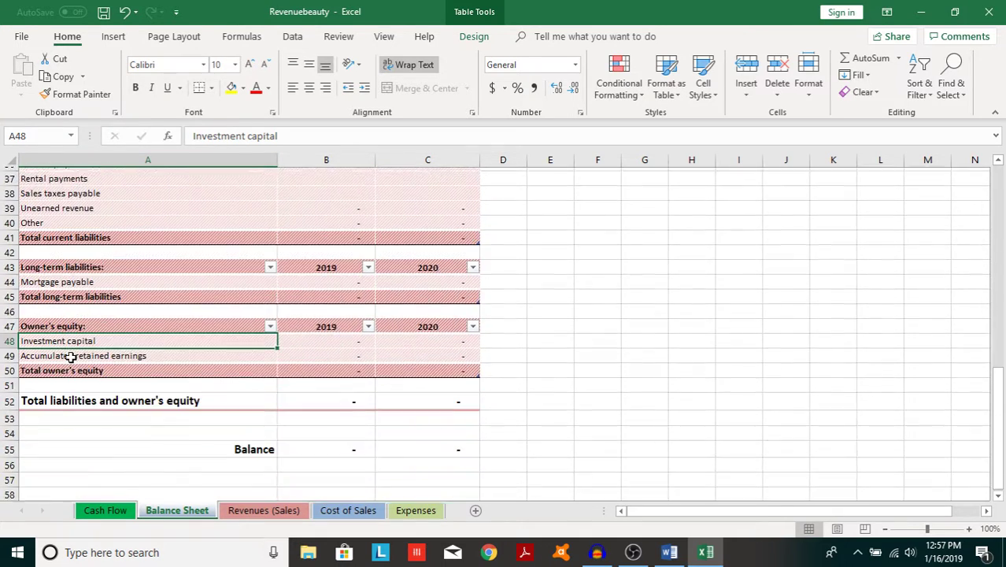
scroll(71, 356, down, 1)
Review the fixed assets, other assets and total assets again, continuing through the liabilities to owner's equity.
scroll(71, 357, up, 10)
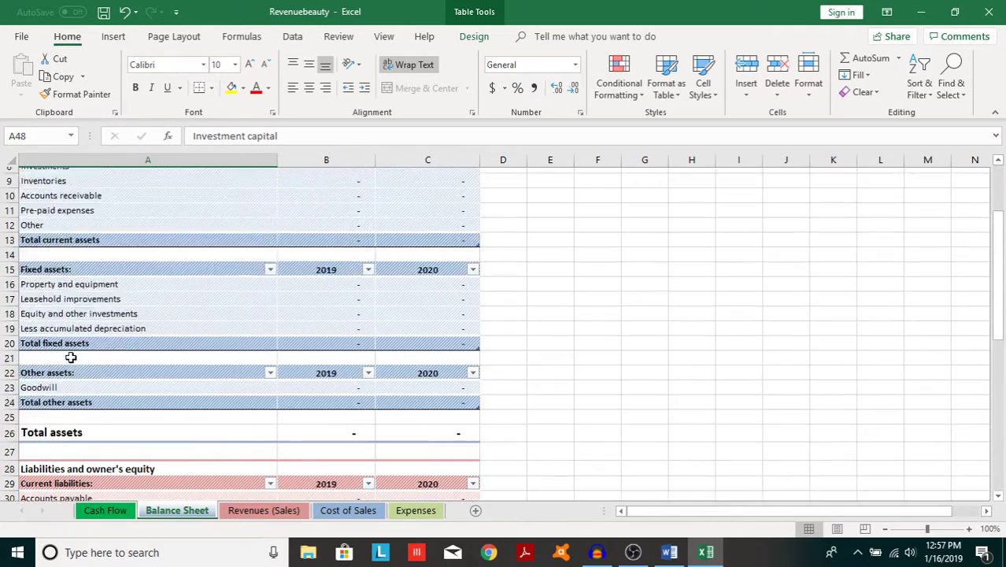
scroll(71, 356, up, 3)
scroll(69, 287, down, 5)
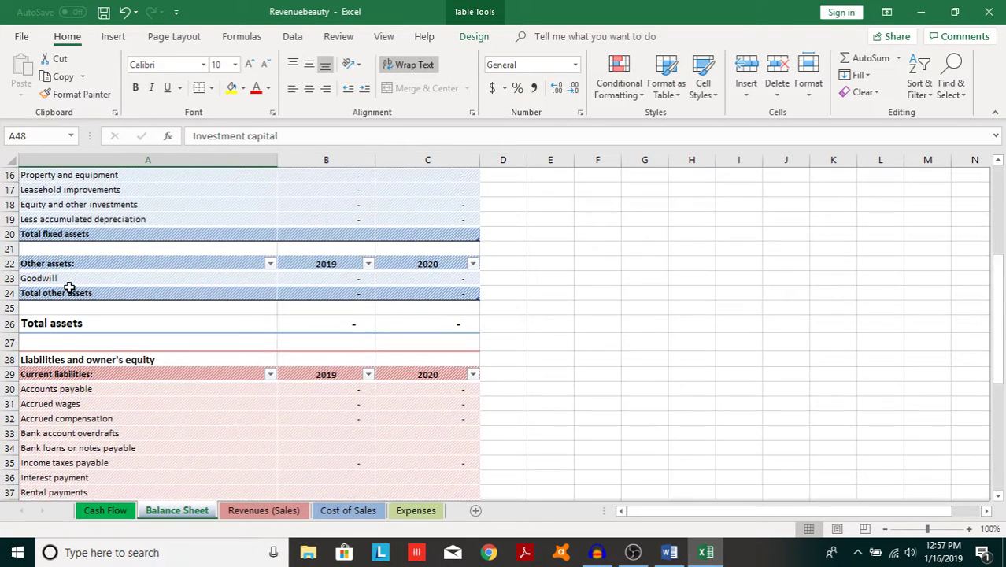
scroll(68, 303, down, 1)
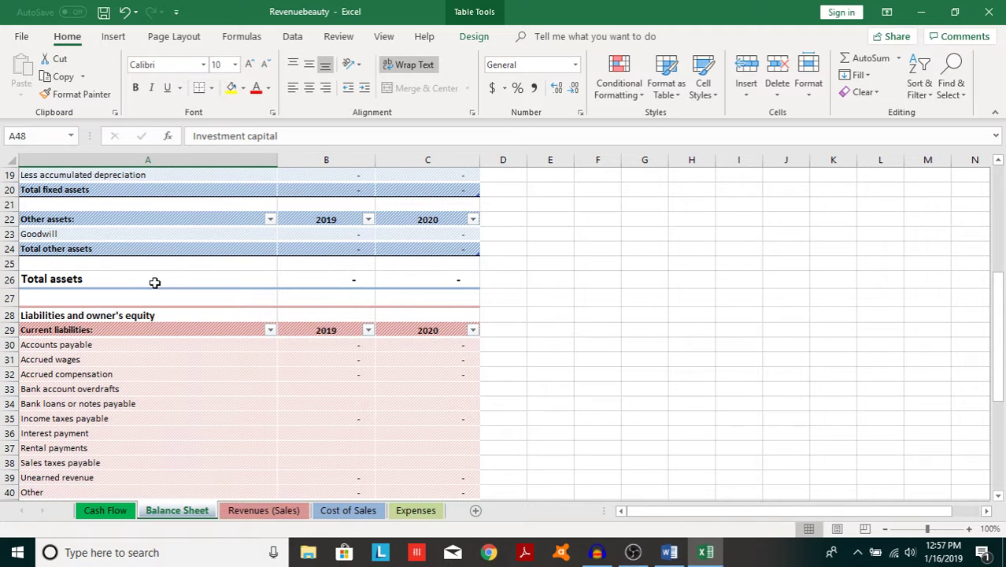
scroll(155, 282, up, 3)
scroll(155, 282, down, 3)
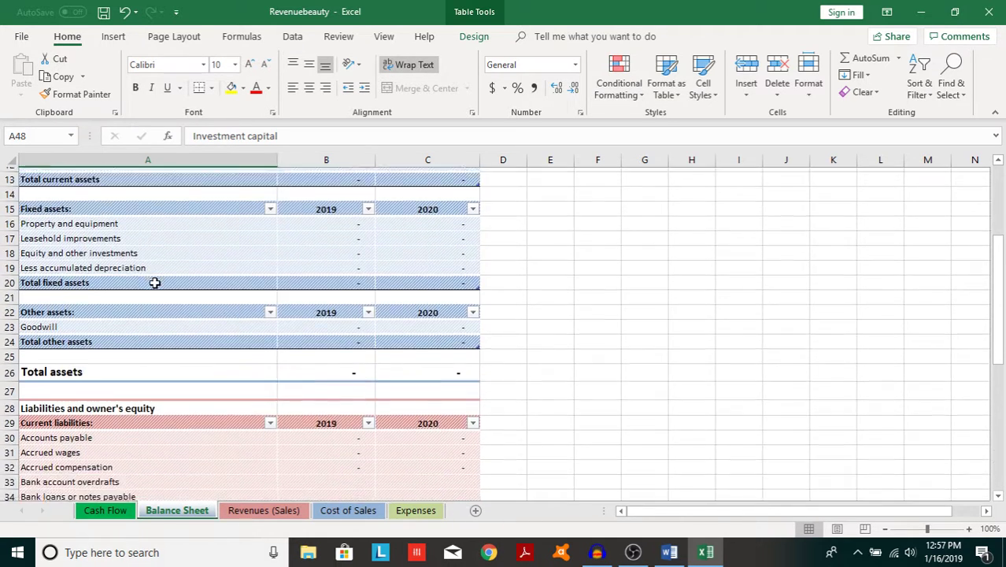
scroll(155, 281, down, 1)
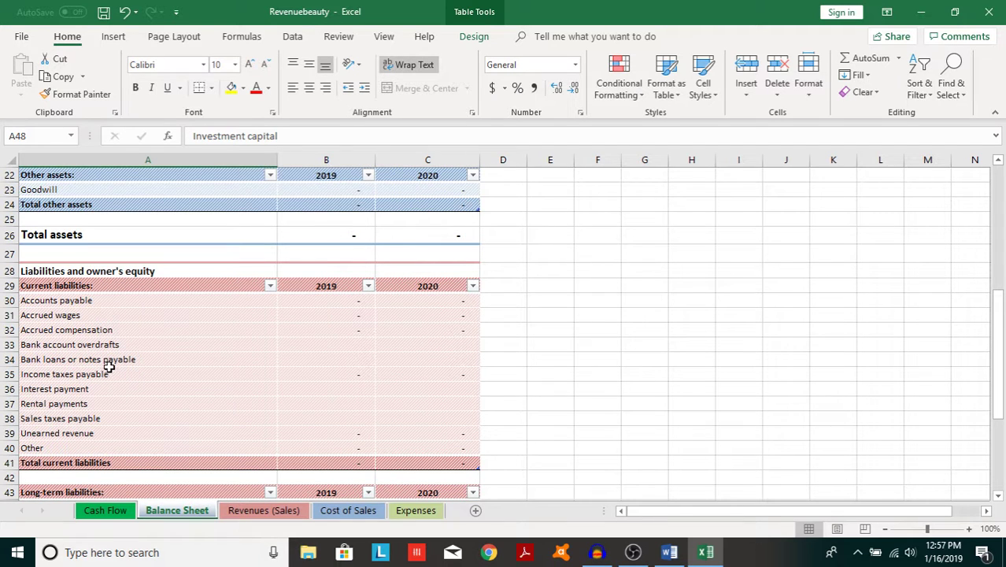
scroll(108, 364, down, 2)
scroll(109, 365, down, 2)
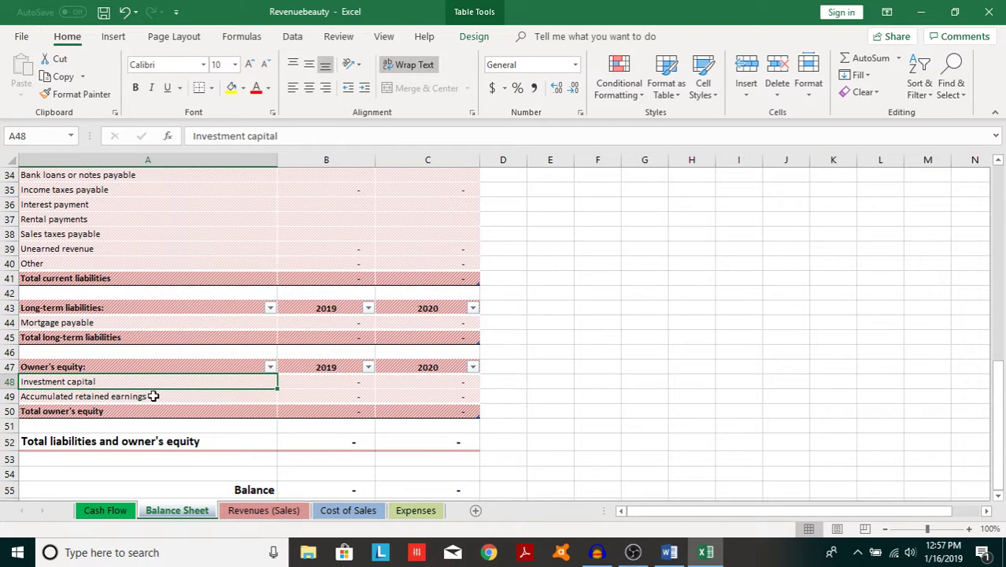
Compare the Total assets row with the current liabilities, long-term liabilities and owner's equity sections beneath it.
scroll(153, 395, up, 1)
scroll(154, 395, up, 4)
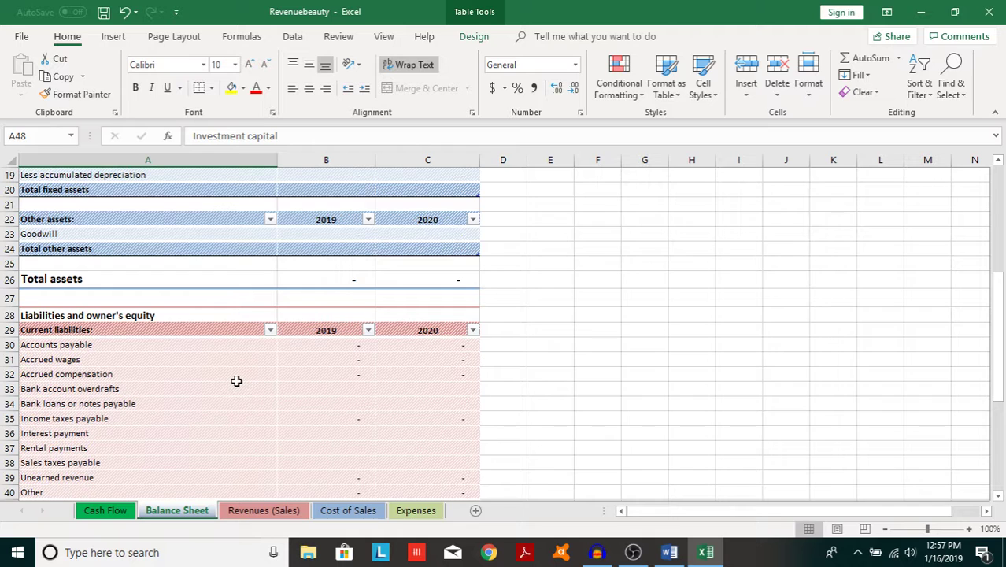
scroll(236, 381, up, 1)
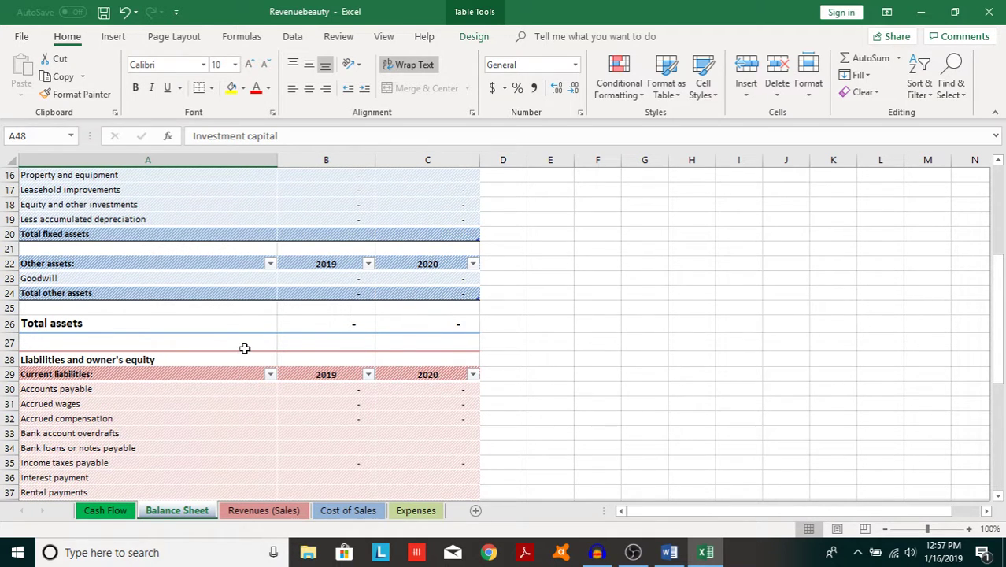
scroll(244, 349, down, 2)
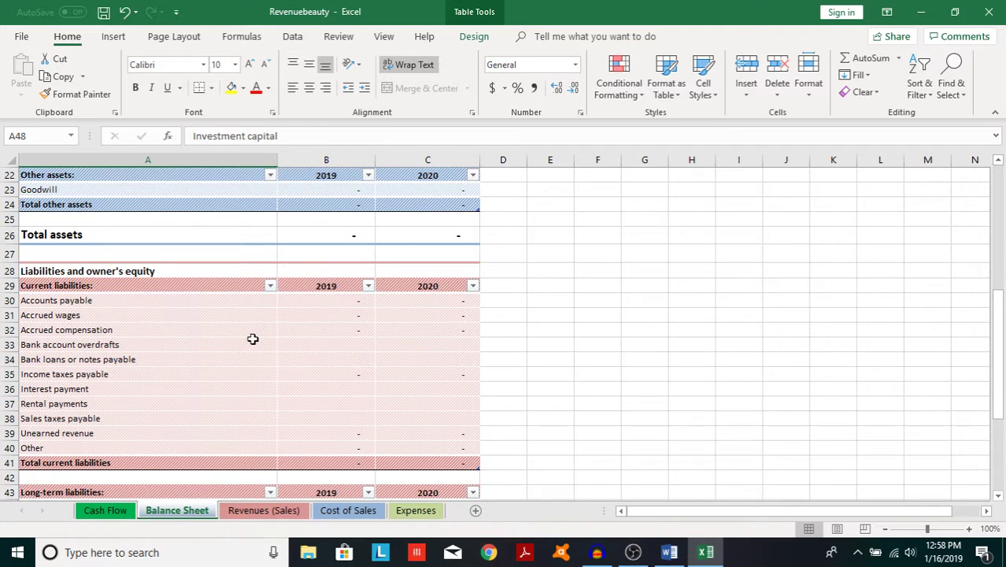
scroll(251, 340, down, 2)
scroll(249, 339, down, 1)
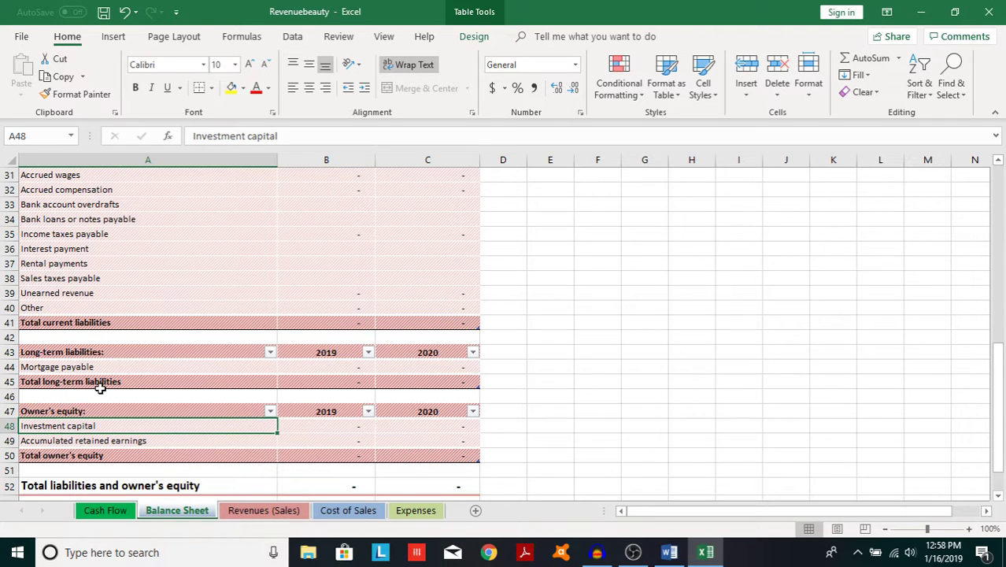
Examine the current, fixed and other asset line items from the top of the Balance Sheet down to total assets.
scroll(103, 375, up, 3)
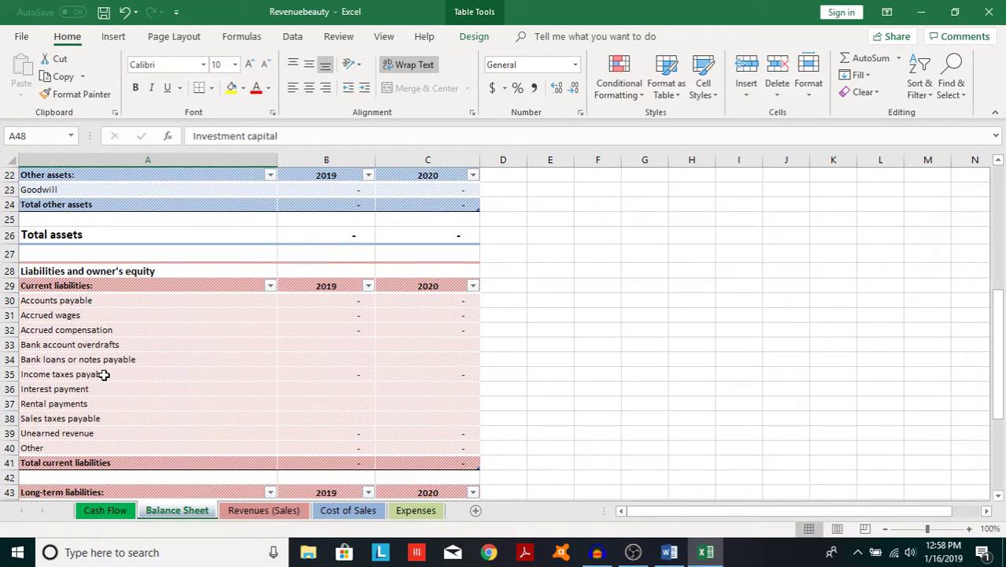
scroll(103, 374, up, 7)
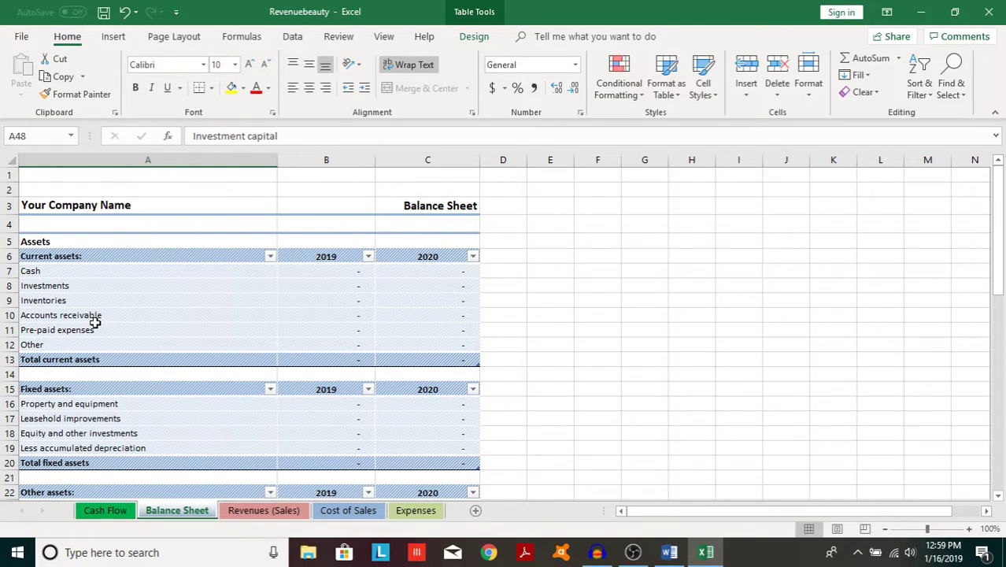
scroll(93, 321, down, 2)
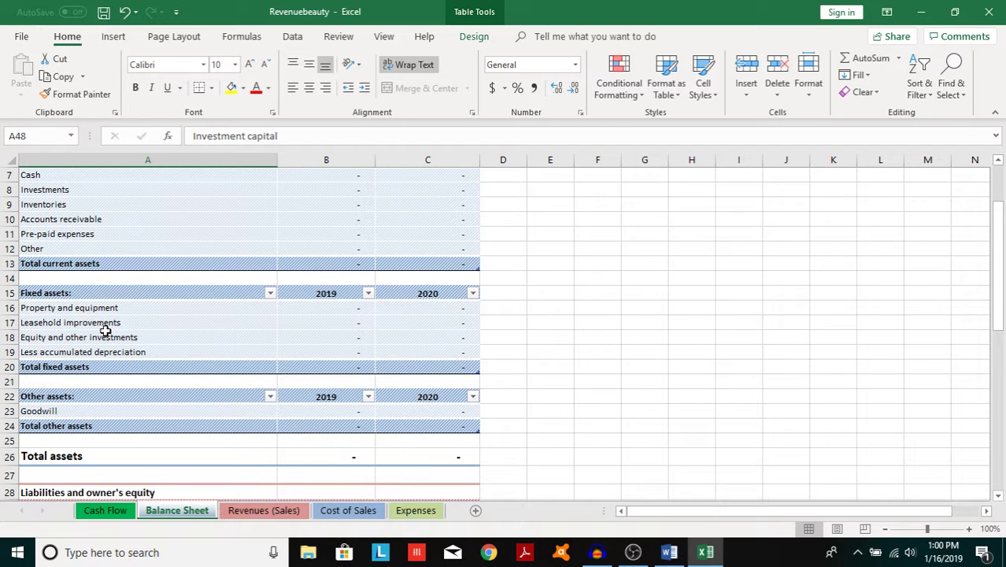
scroll(105, 331, down, 3)
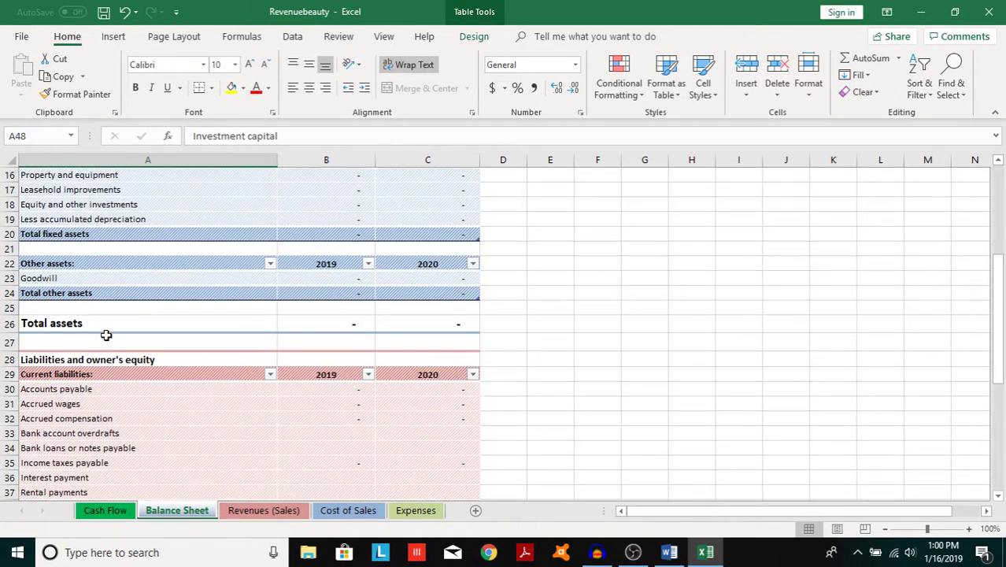
Examine the current liabilities line items, the long-term liabilities and the owner's equity down to the Balance row.
scroll(105, 335, down, 3)
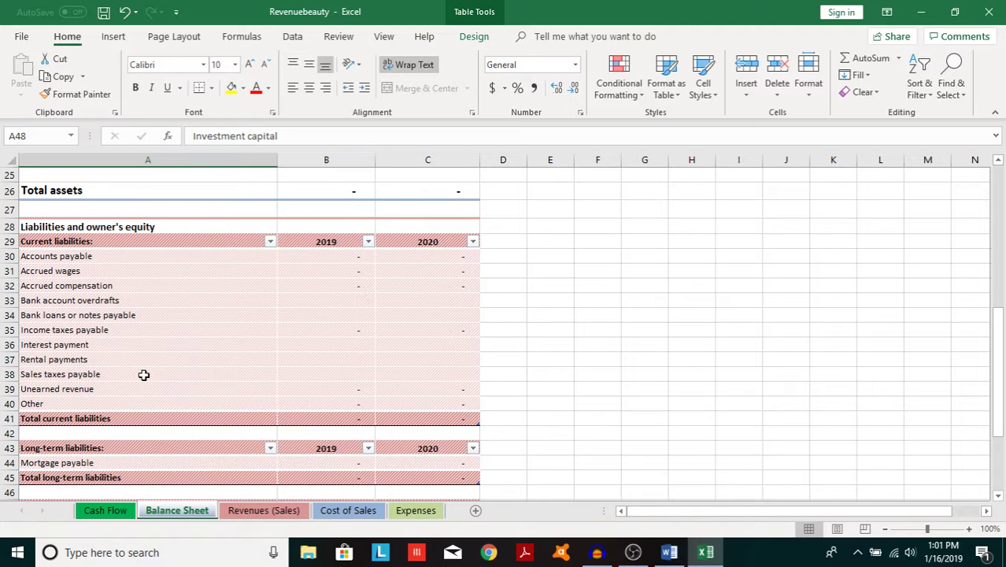
scroll(143, 375, down, 1)
scroll(143, 374, up, 2)
scroll(144, 375, up, 1)
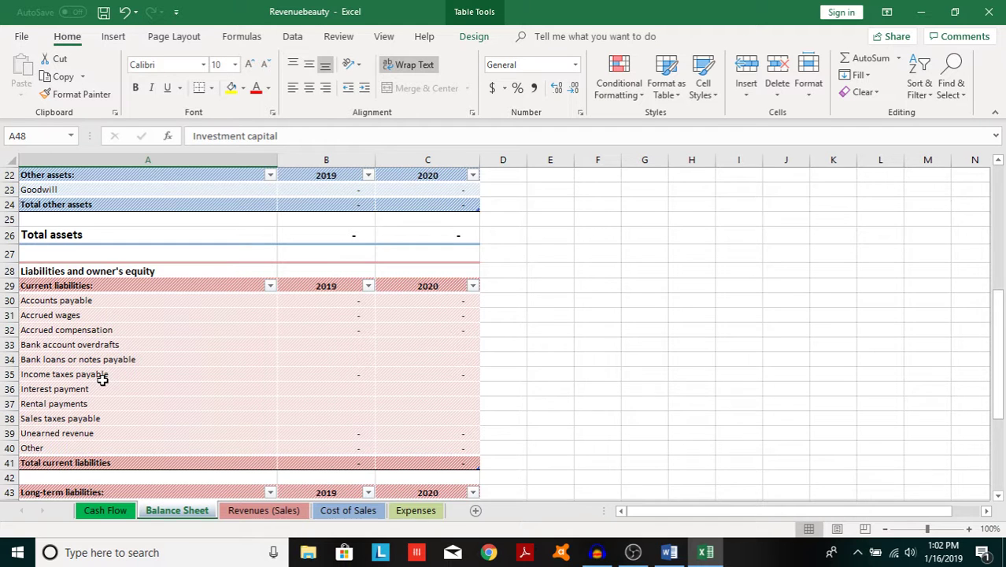
scroll(102, 380, down, 4)
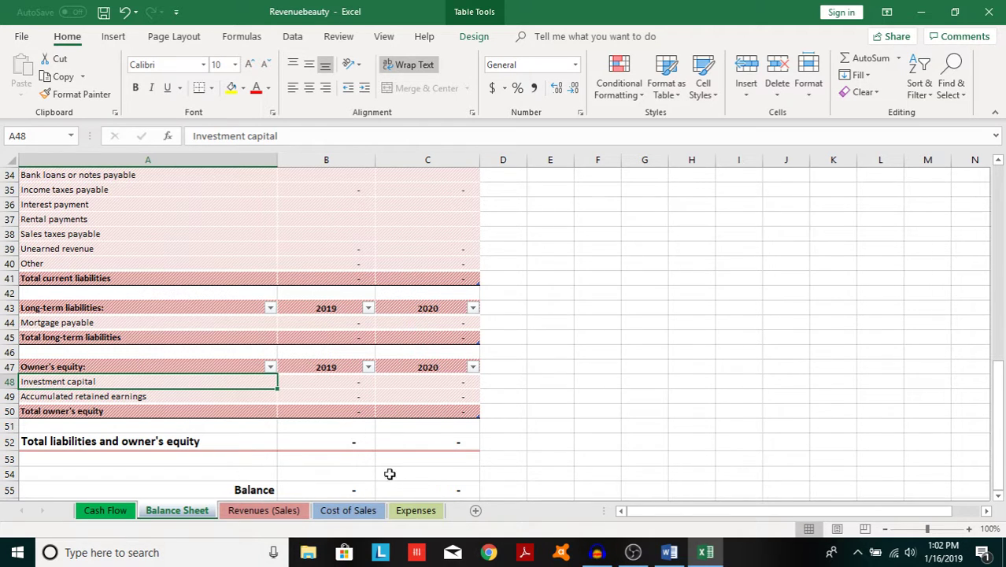
View the Revenues (Sales) sheet, then examine the expense categories and monthly figures on the Expenses sheet.
click(260, 512)
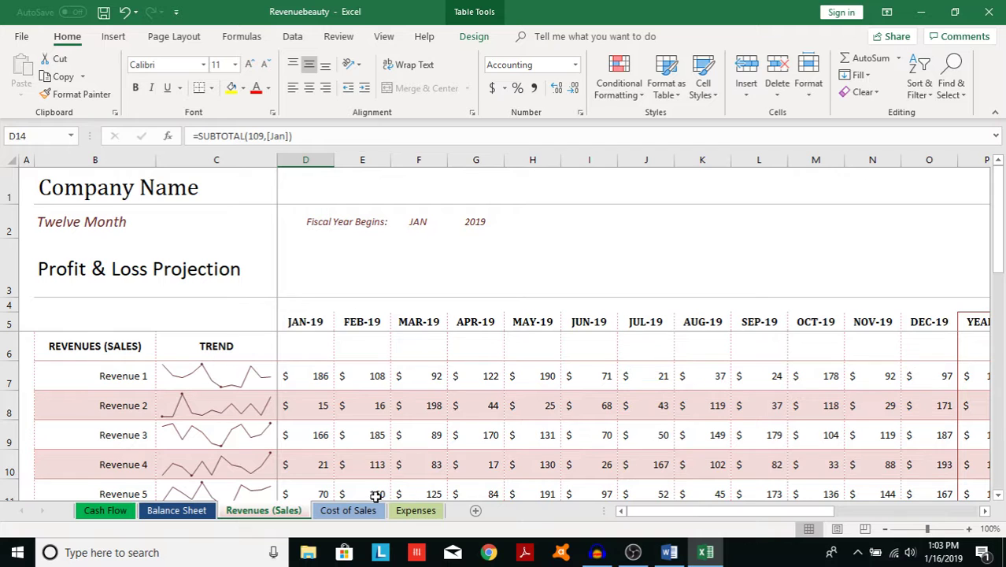
click(409, 513)
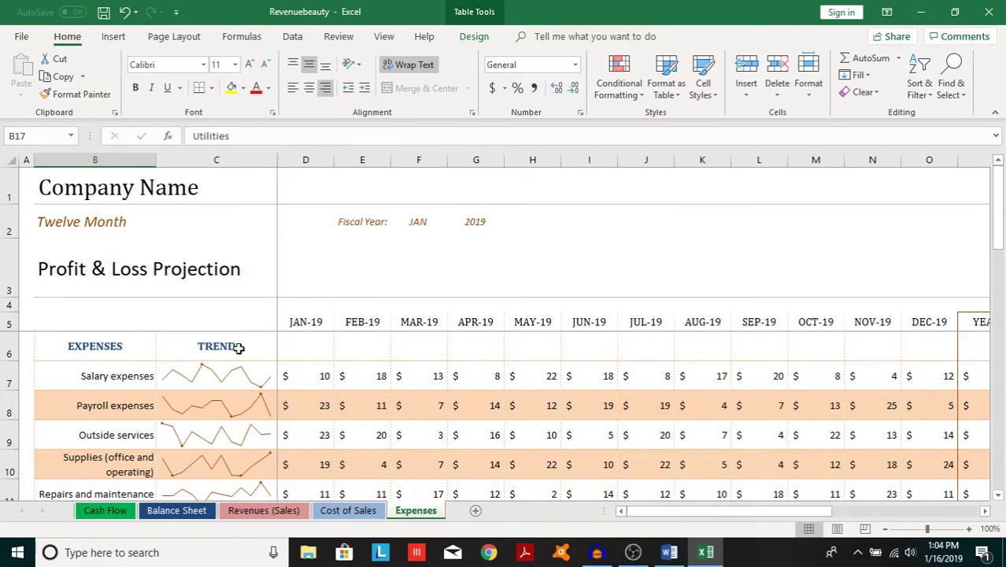
scroll(203, 370, down, 2)
scroll(236, 378, up, 1)
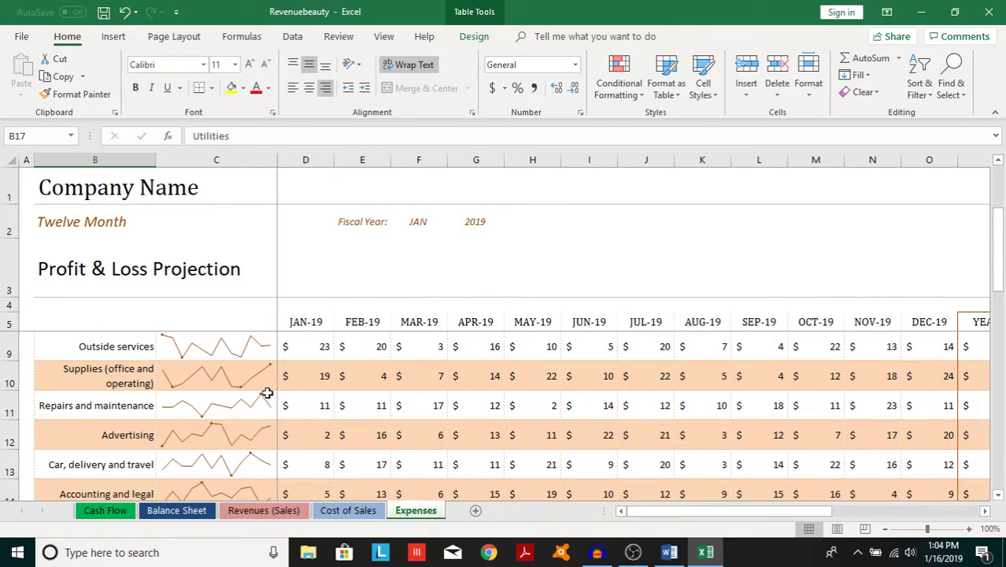
Compare the Revenues (Sales), Cost of Sales and Expenses sheets of the profit and loss projection, ending on Revenues (Sales).
click(264, 511)
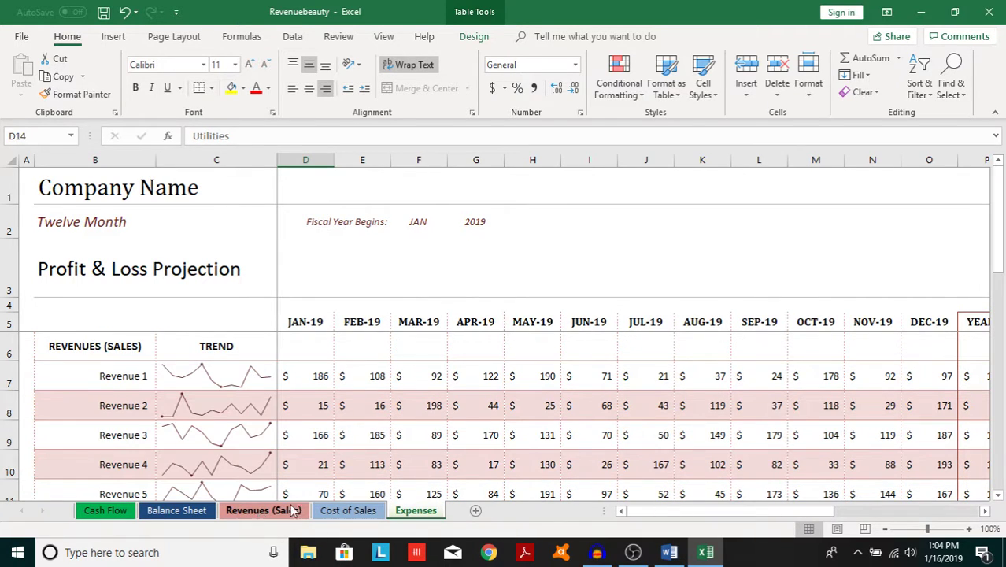
click(346, 510)
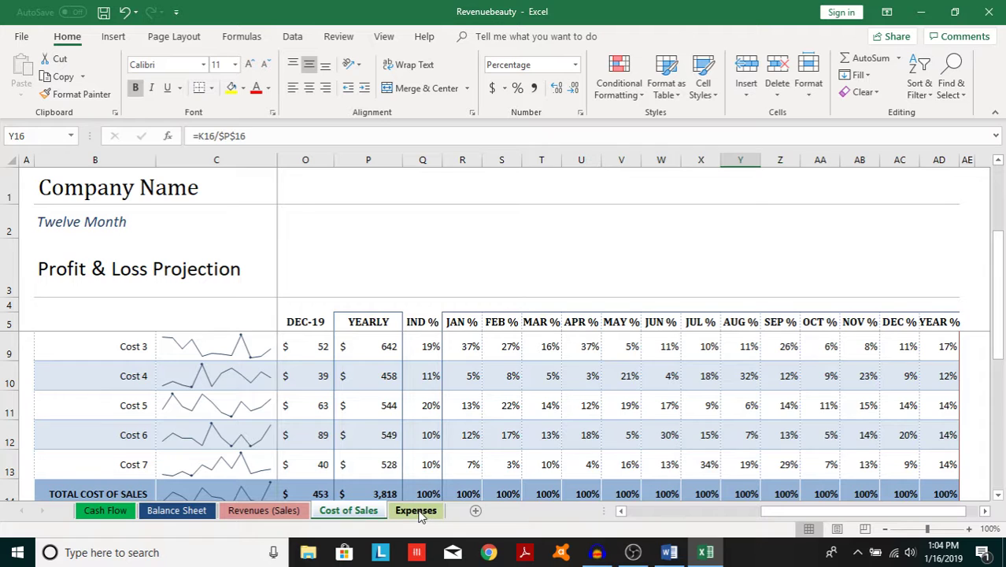
click(417, 510)
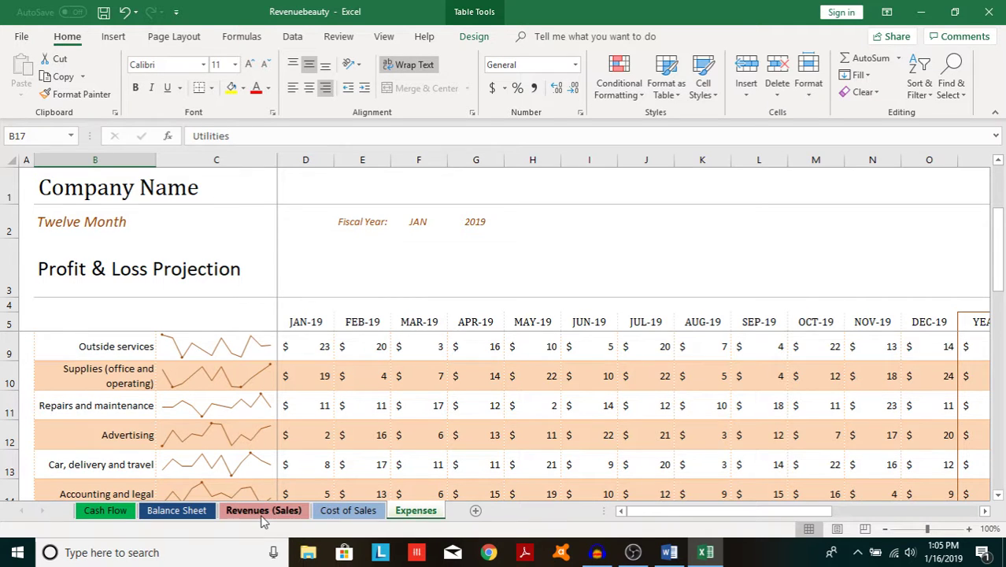
click(260, 513)
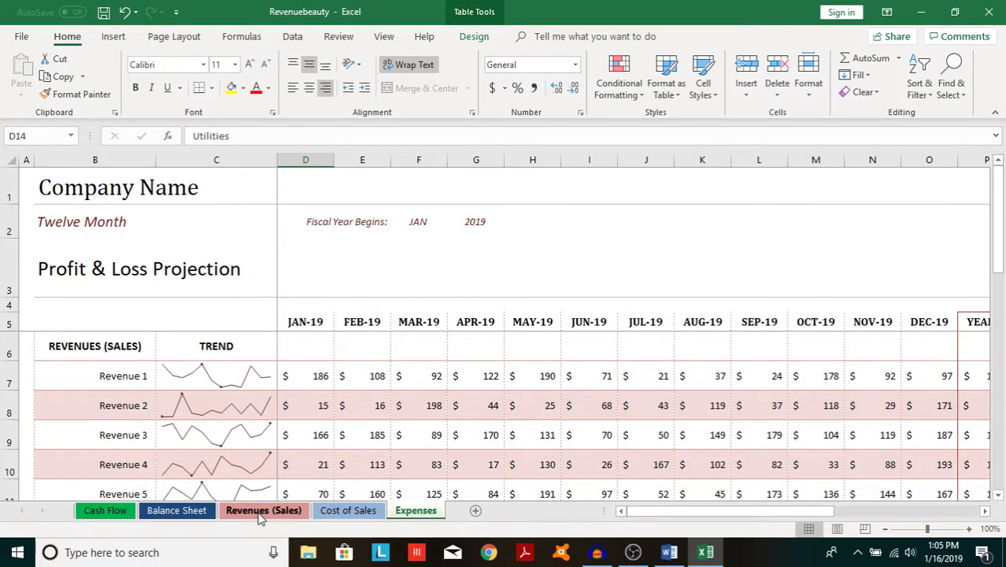
click(341, 511)
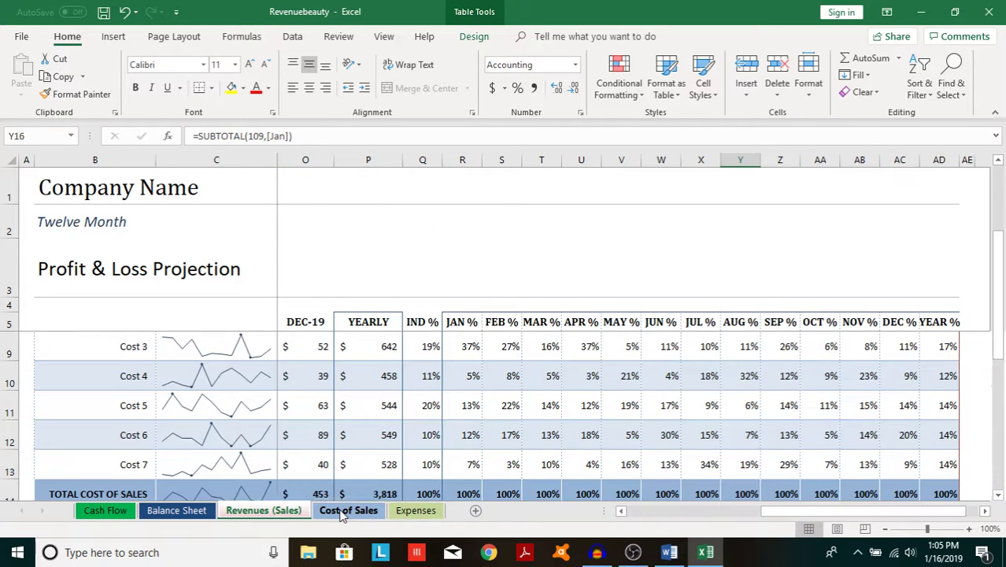
click(414, 512)
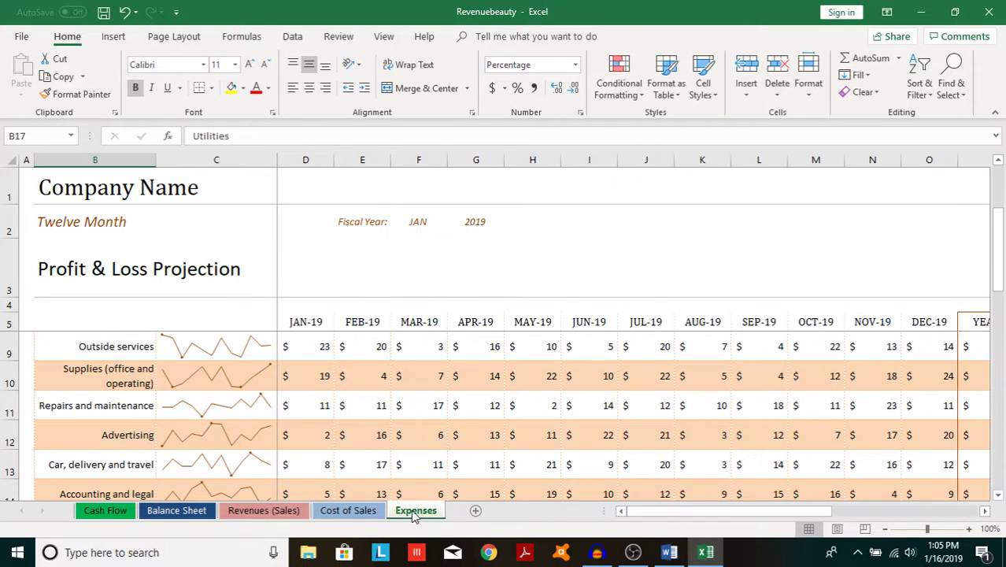
click(260, 512)
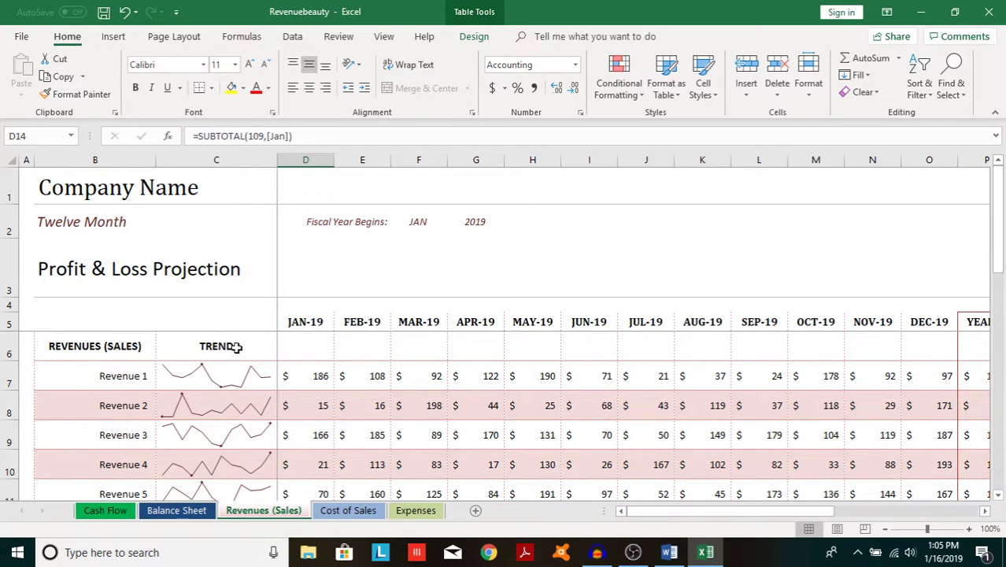
Review the revenue rows on the Revenues (Sales) sheet, then examine the service categories and prices on the Cash Flow sheet.
scroll(229, 348, down, 1)
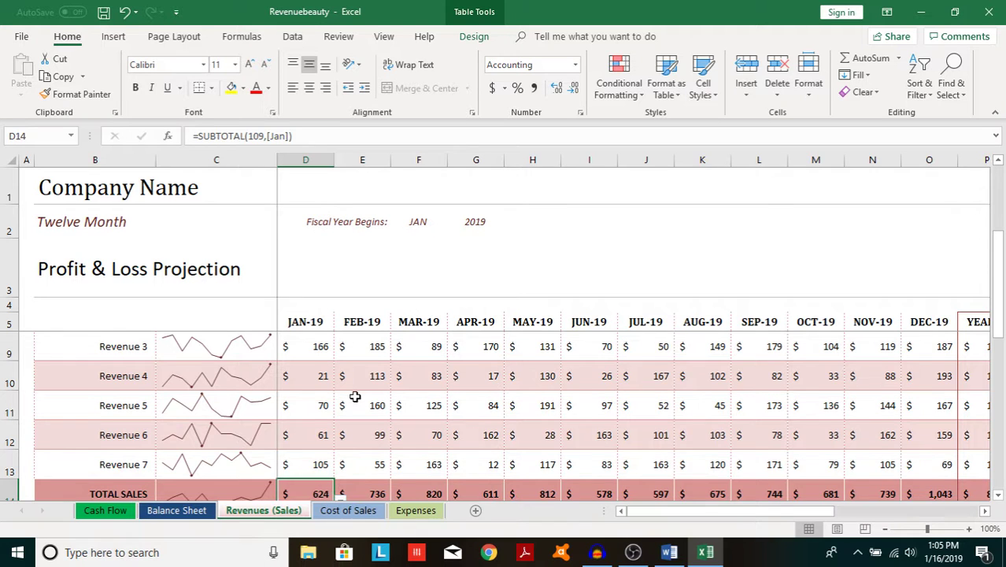
scroll(355, 397, up, 1)
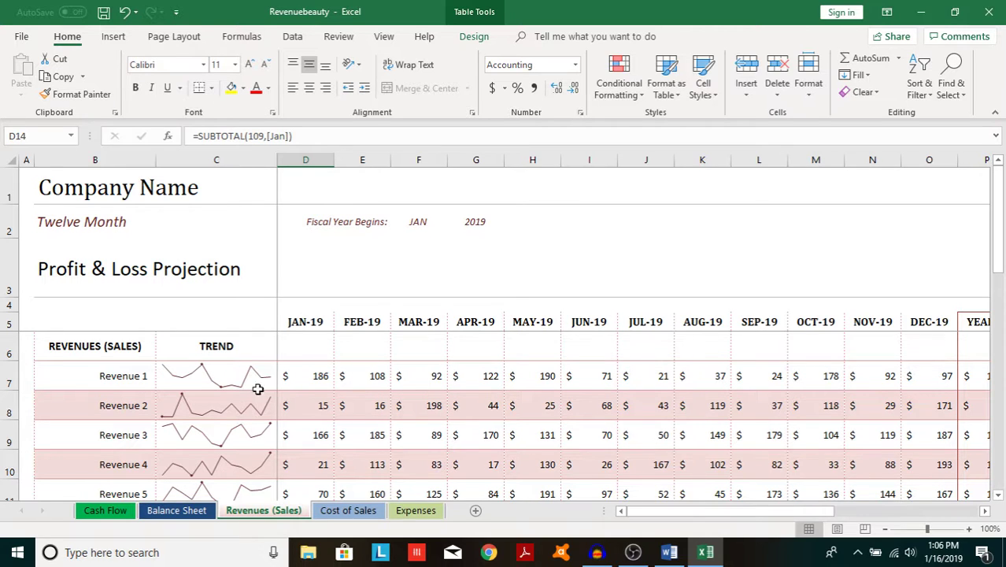
click(105, 512)
scroll(146, 421, up, 18)
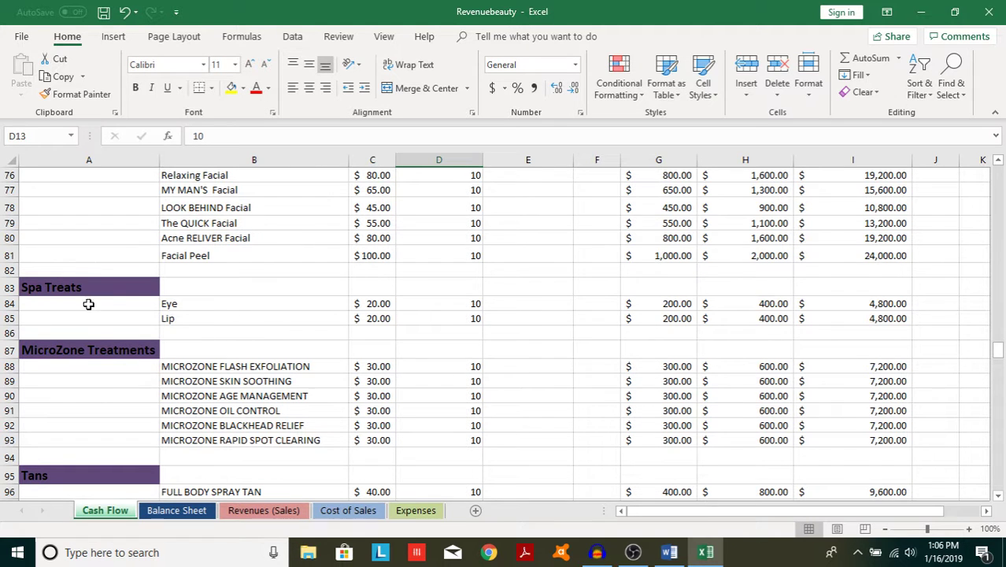
scroll(126, 243, up, 2)
scroll(126, 243, up, 1)
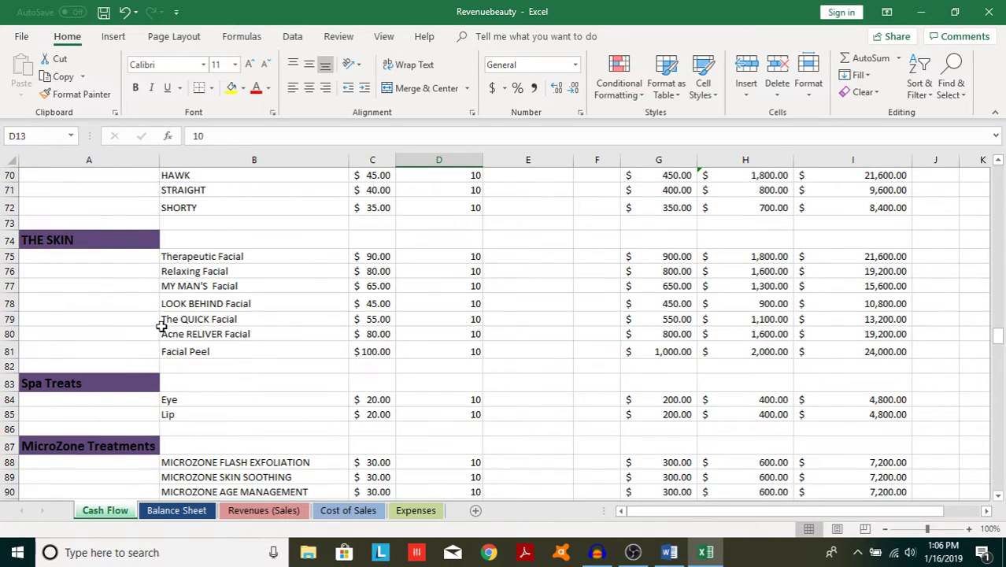
scroll(173, 299, up, 1)
scroll(170, 301, up, 5)
scroll(168, 295, down, 1)
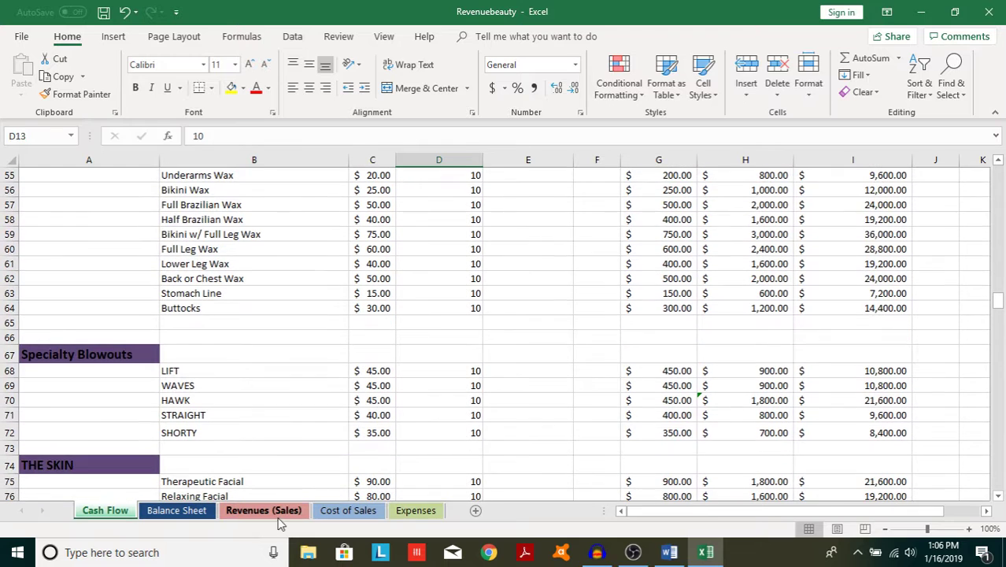
View Revenues (Sales) down to Total Sales, then examine the cost rows, monthly percentages and Gross Profit on the Cost of Sales sheet.
click(255, 513)
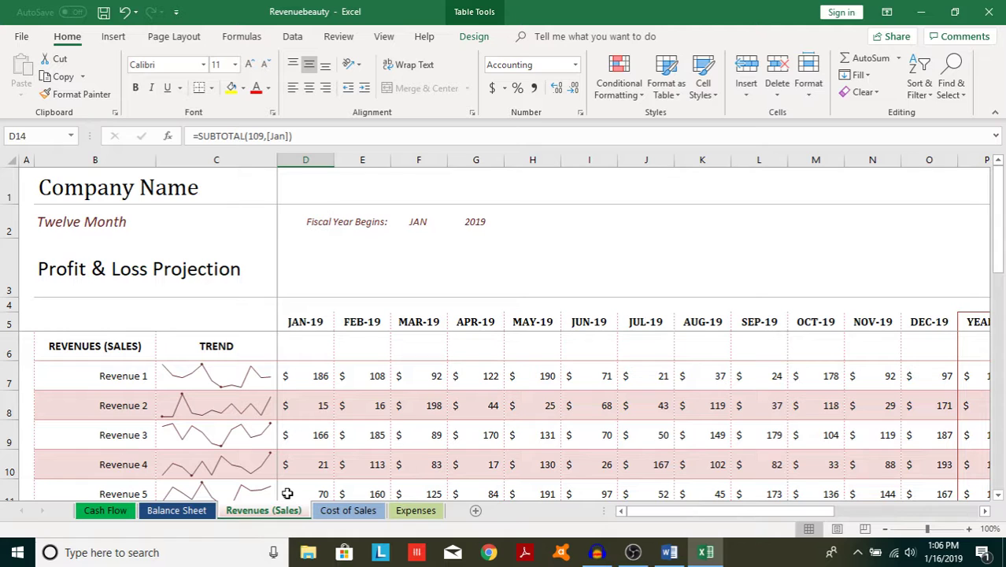
scroll(322, 468, down, 1)
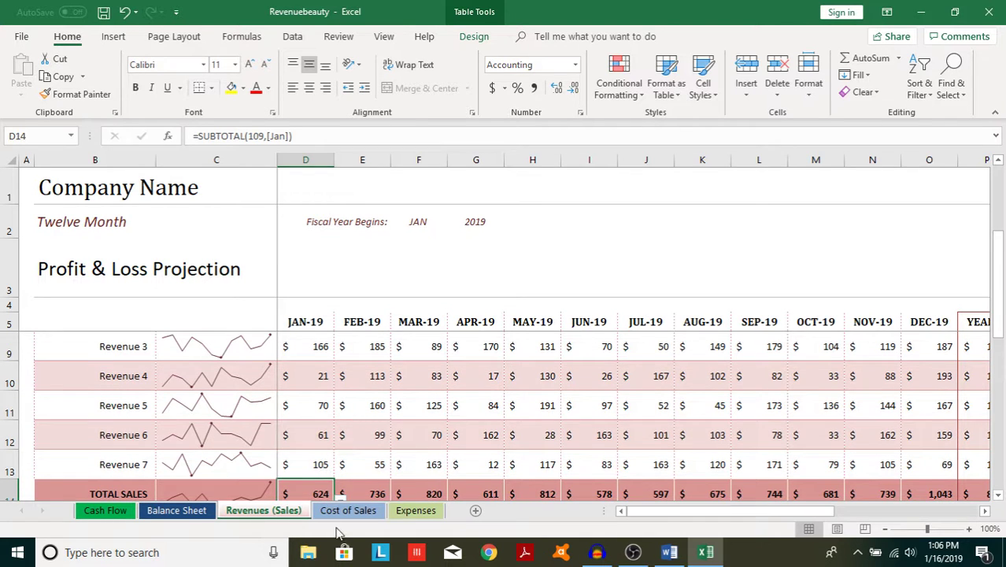
click(346, 513)
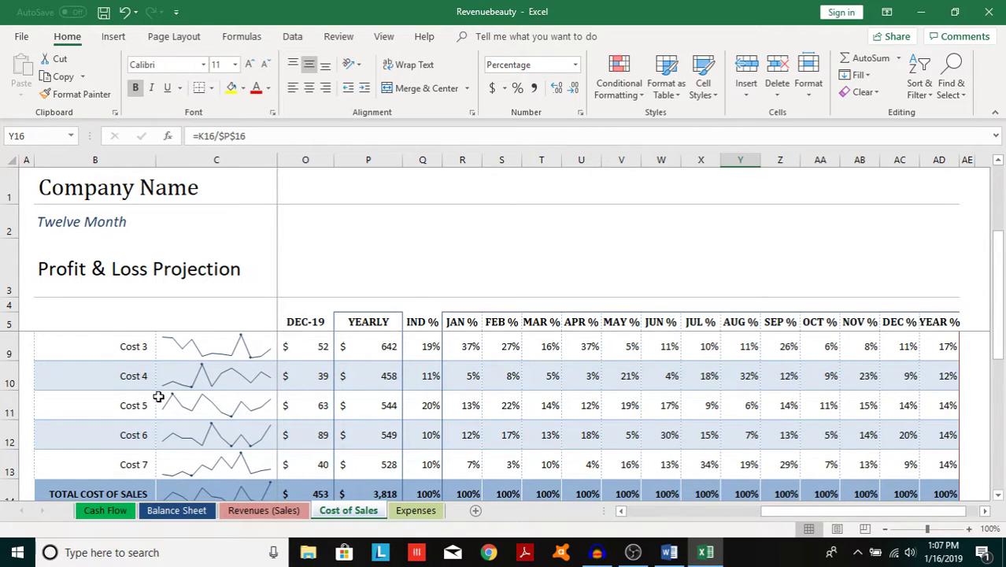
scroll(158, 398, down, 2)
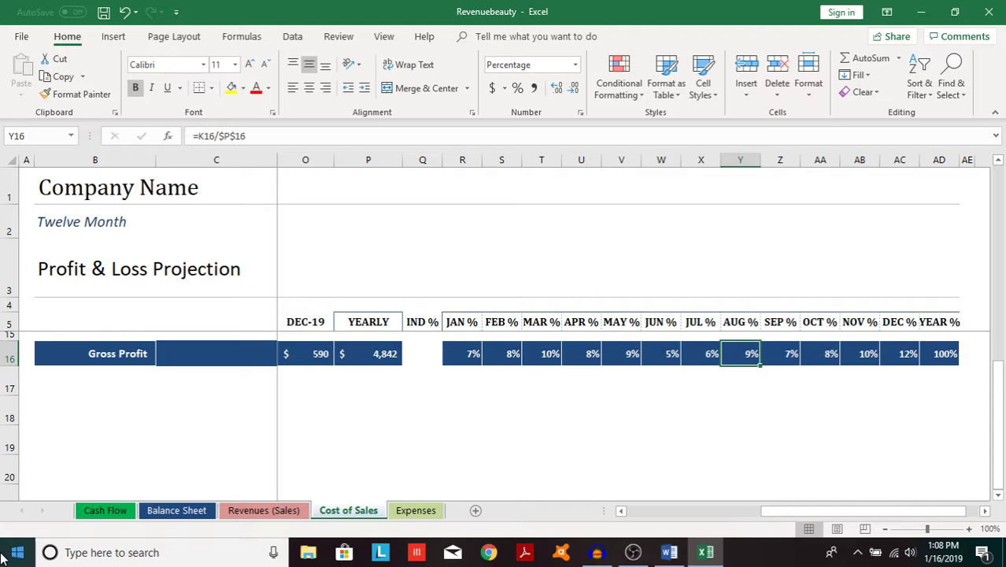
scroll(155, 363, up, 3)
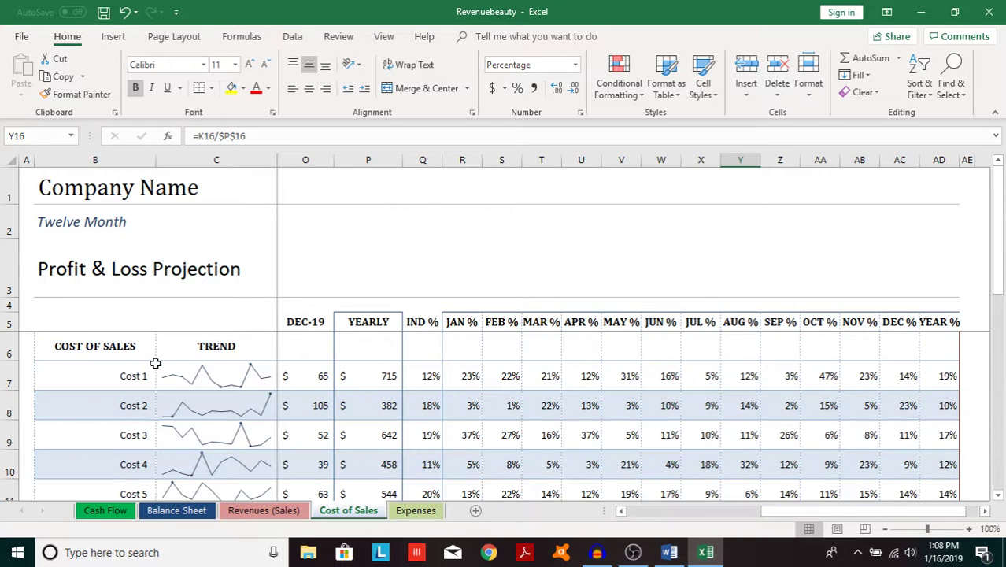
scroll(155, 363, down, 1)
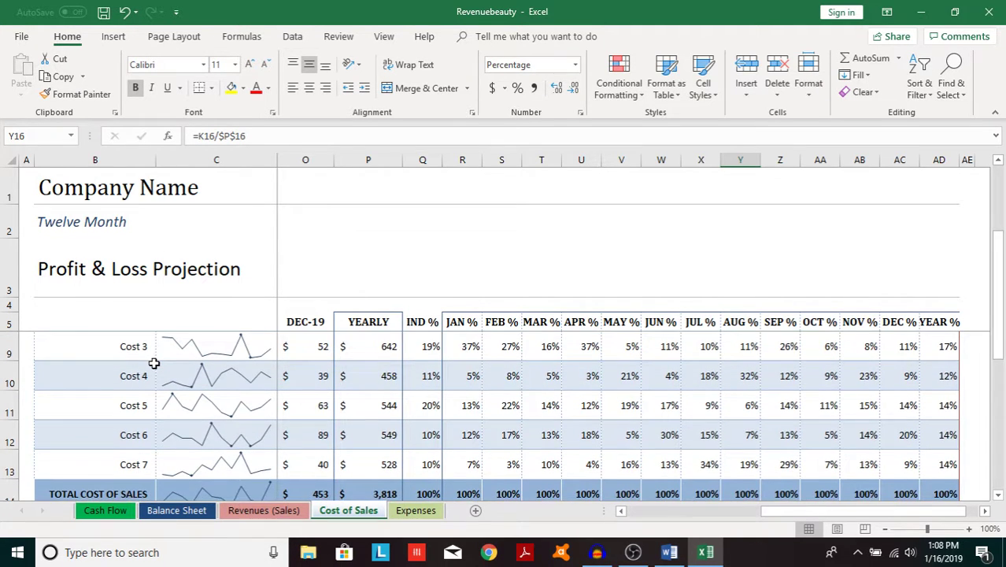
scroll(154, 363, up, 1)
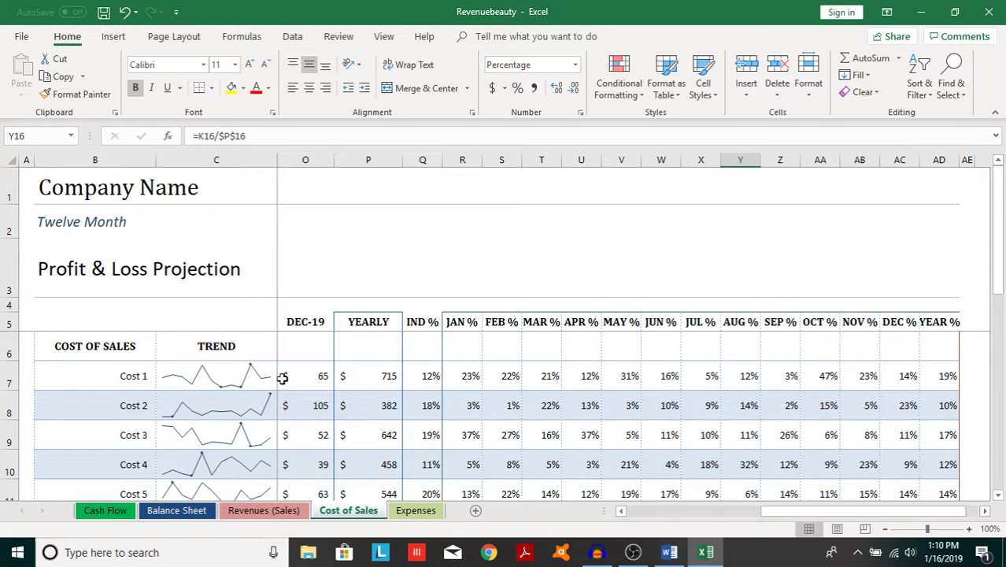
scroll(327, 378, down, 1)
scroll(326, 378, up, 1)
Examine the Expenses sheet from Salary expenses down to Total Expenses and Net Profit, then return to its first rows.
click(418, 512)
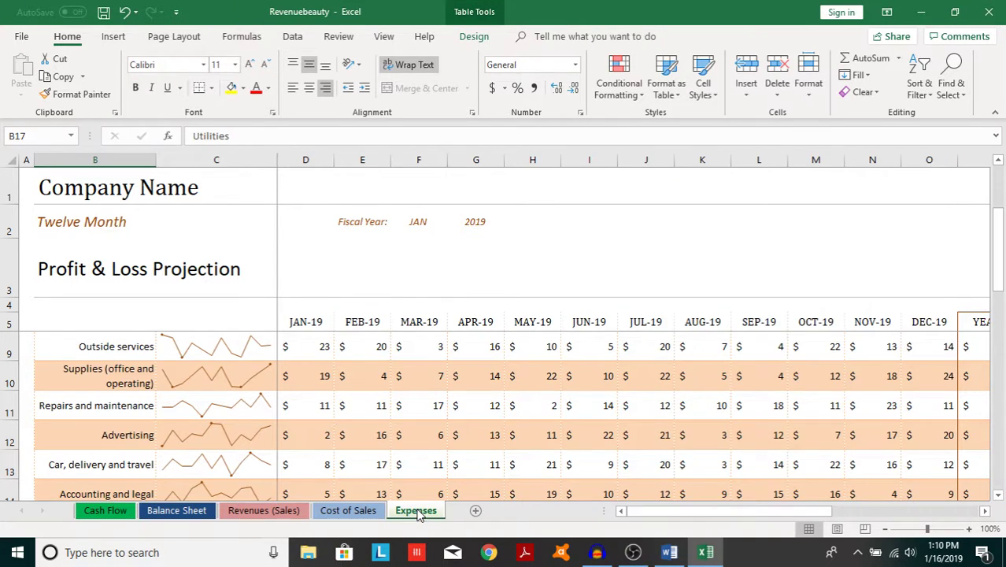
scroll(410, 468, down, 1)
scroll(410, 469, down, 1)
scroll(411, 466, up, 2)
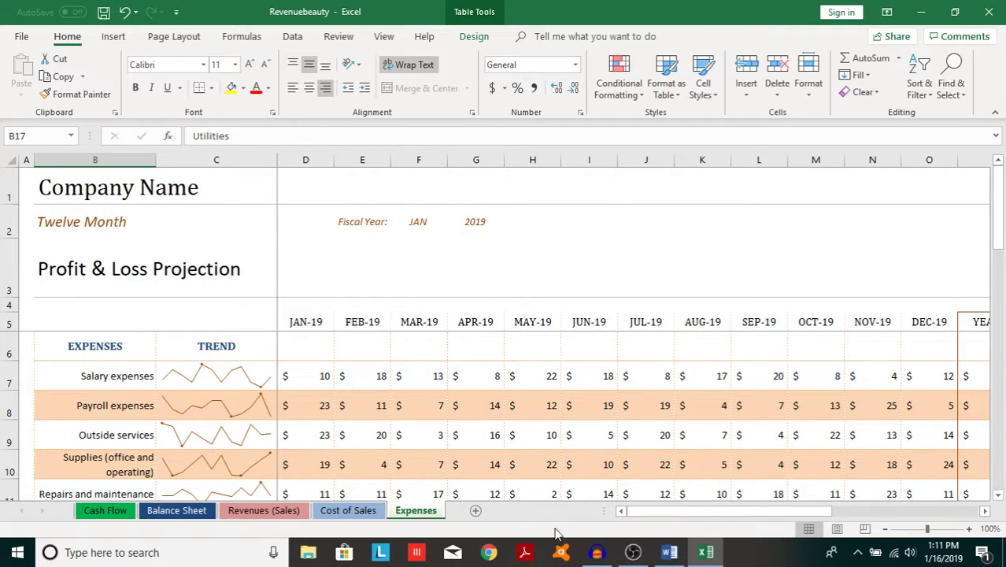
scroll(441, 449, down, 6)
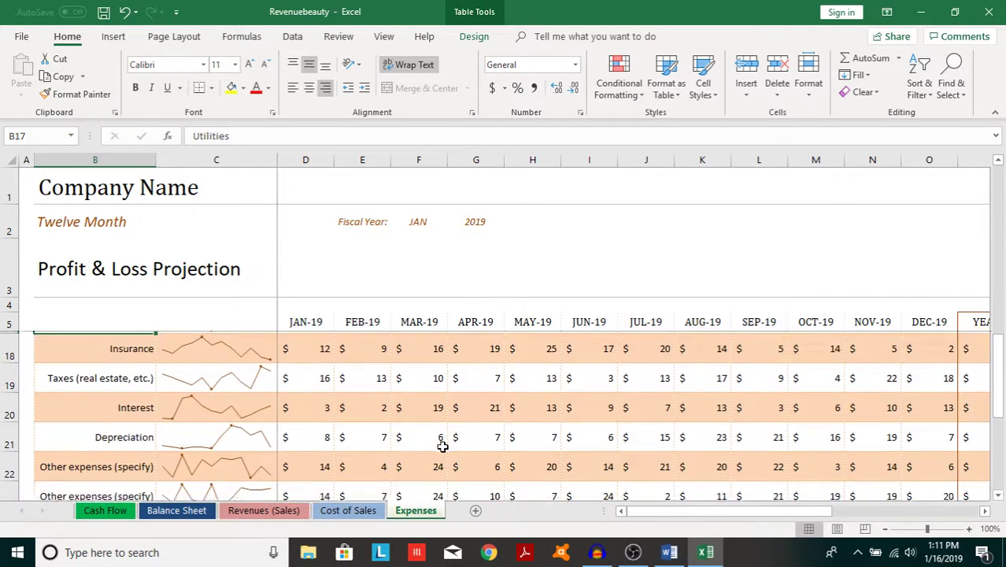
scroll(442, 446, down, 2)
scroll(442, 446, up, 3)
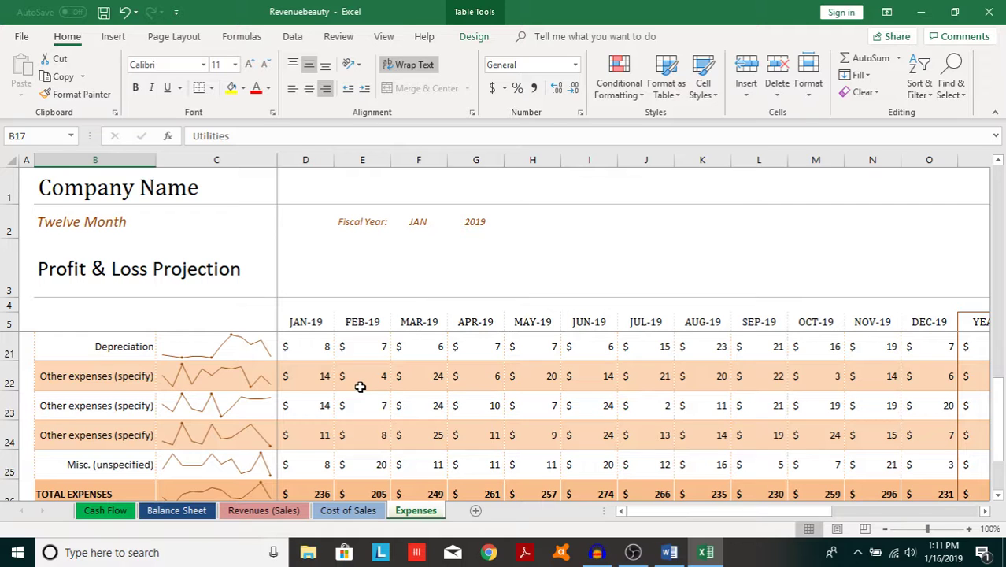
scroll(414, 419, down, 1)
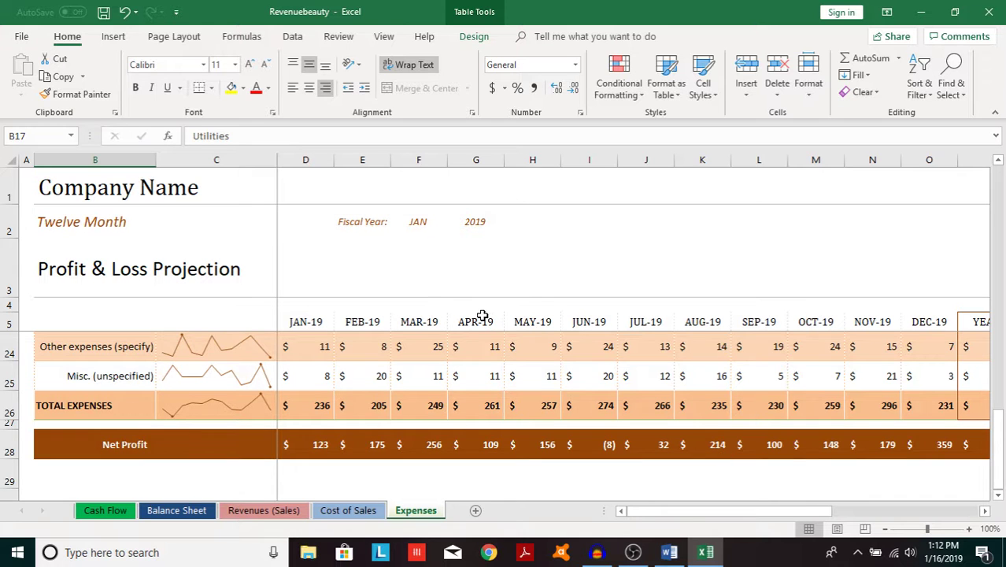
scroll(460, 302, down, 2)
scroll(459, 302, up, 6)
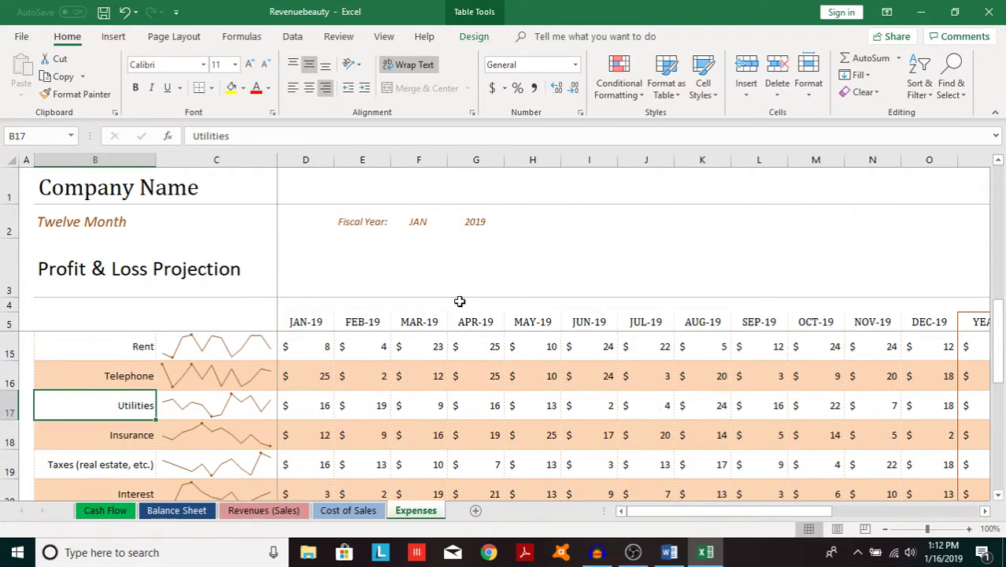
scroll(445, 341, up, 2)
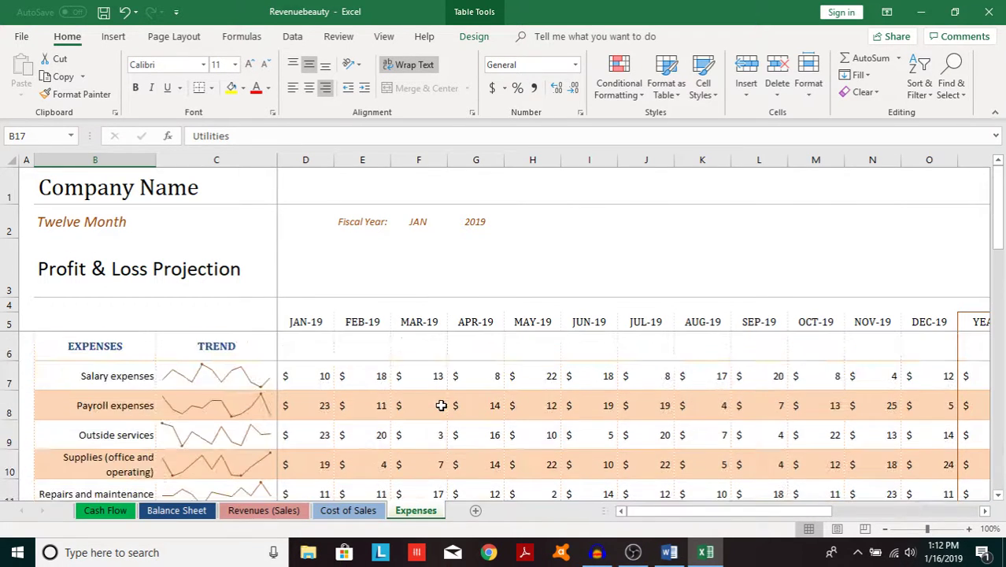